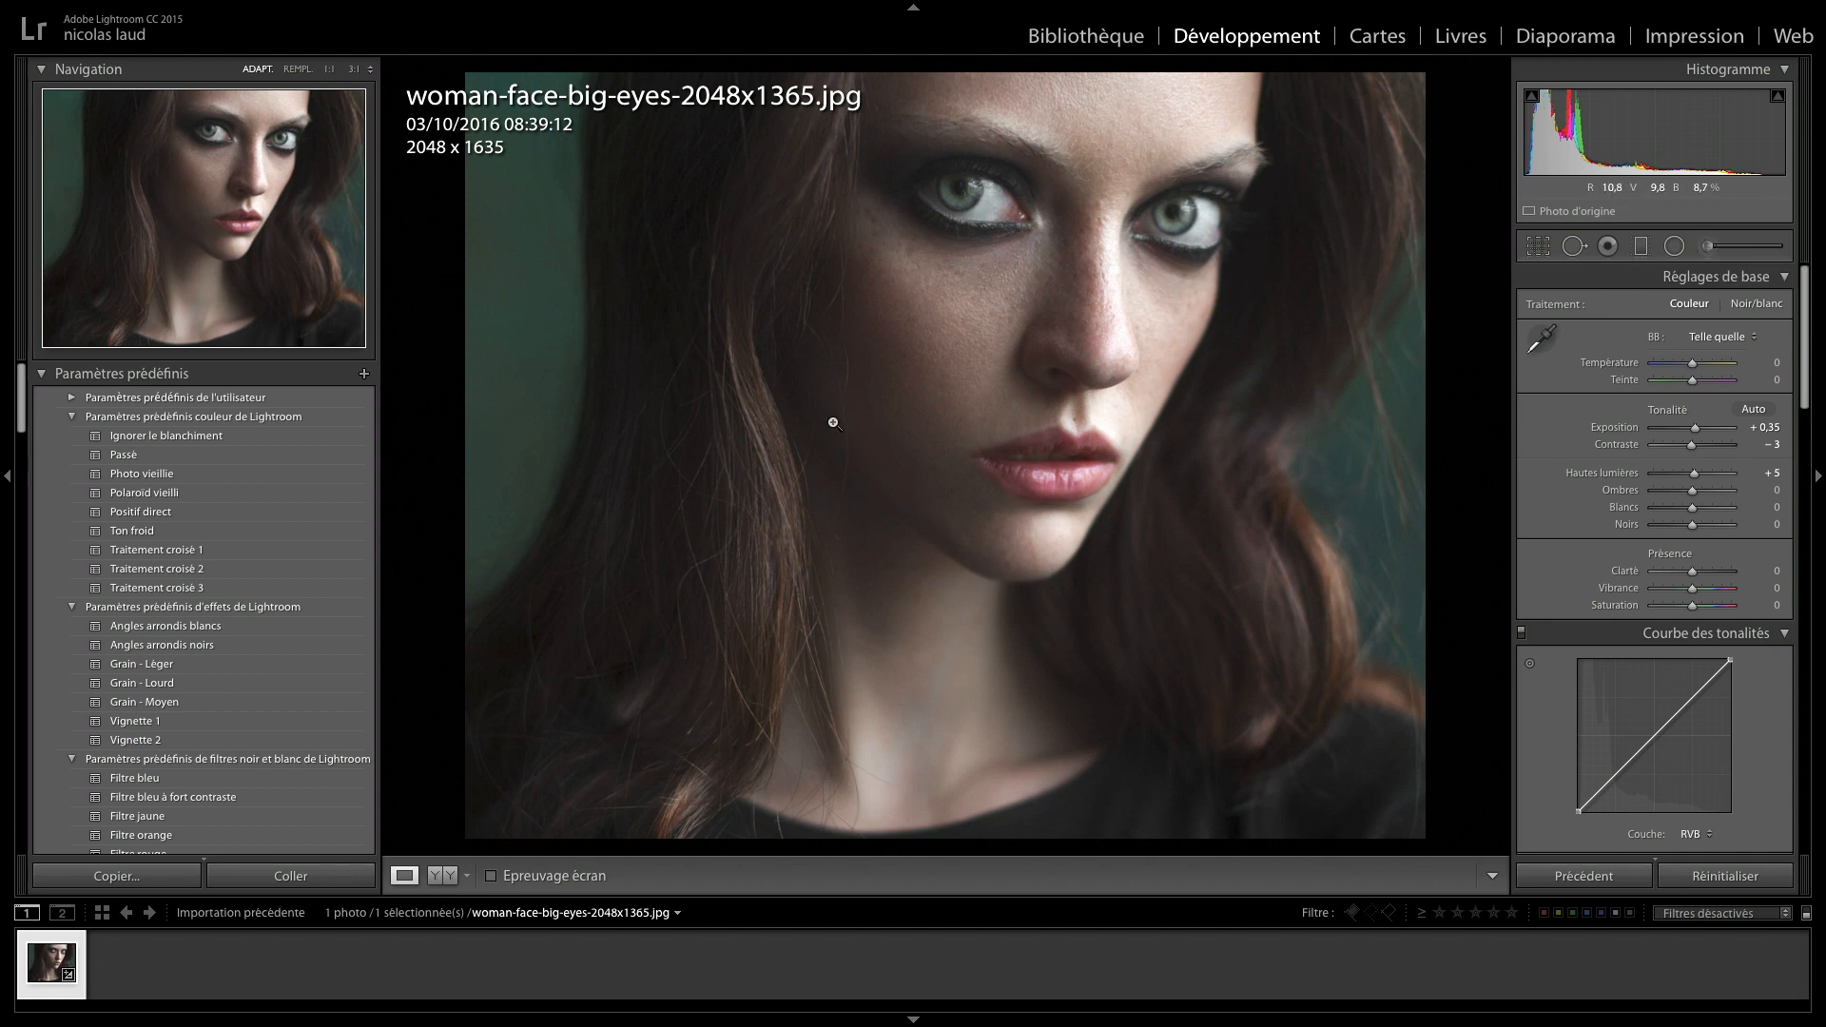
# - Draw a graduated filter from the top edge to the bottom edge of the photo and check its mask overlay
pyautogui.click(1643, 247)
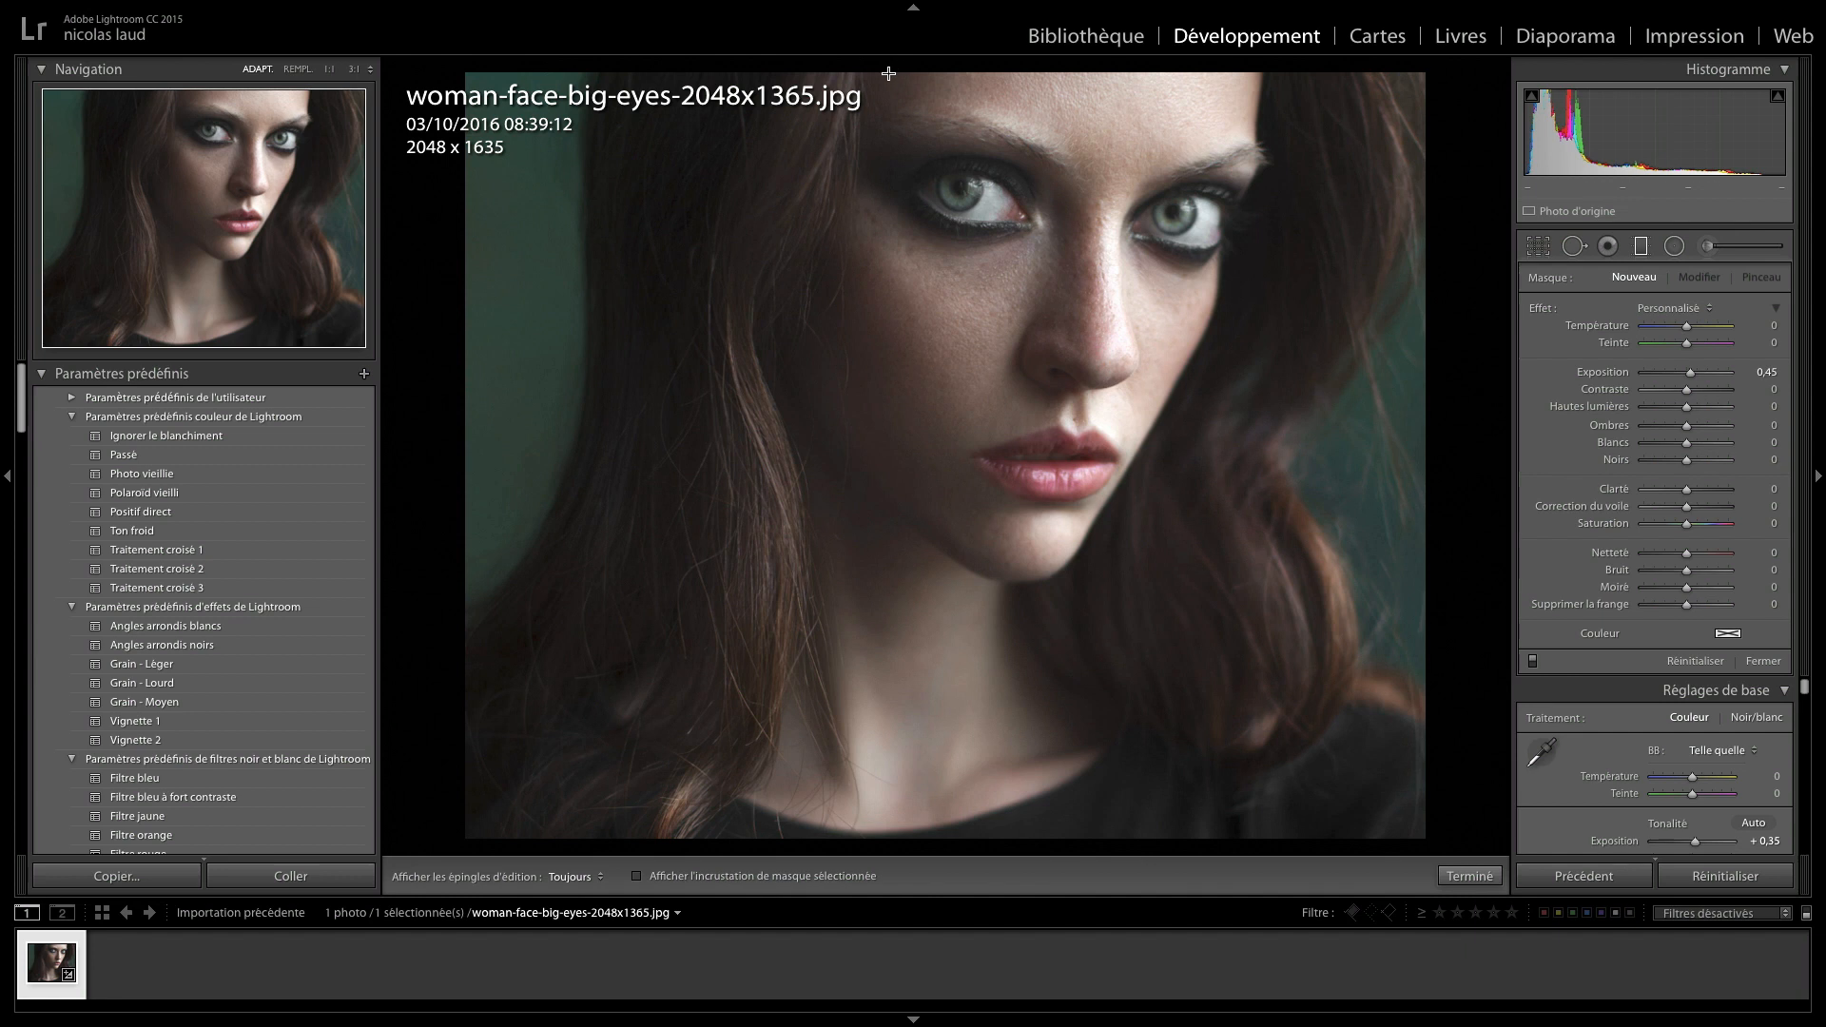
pyautogui.moveTo(891, 70); pyautogui.dragTo(894, 840)
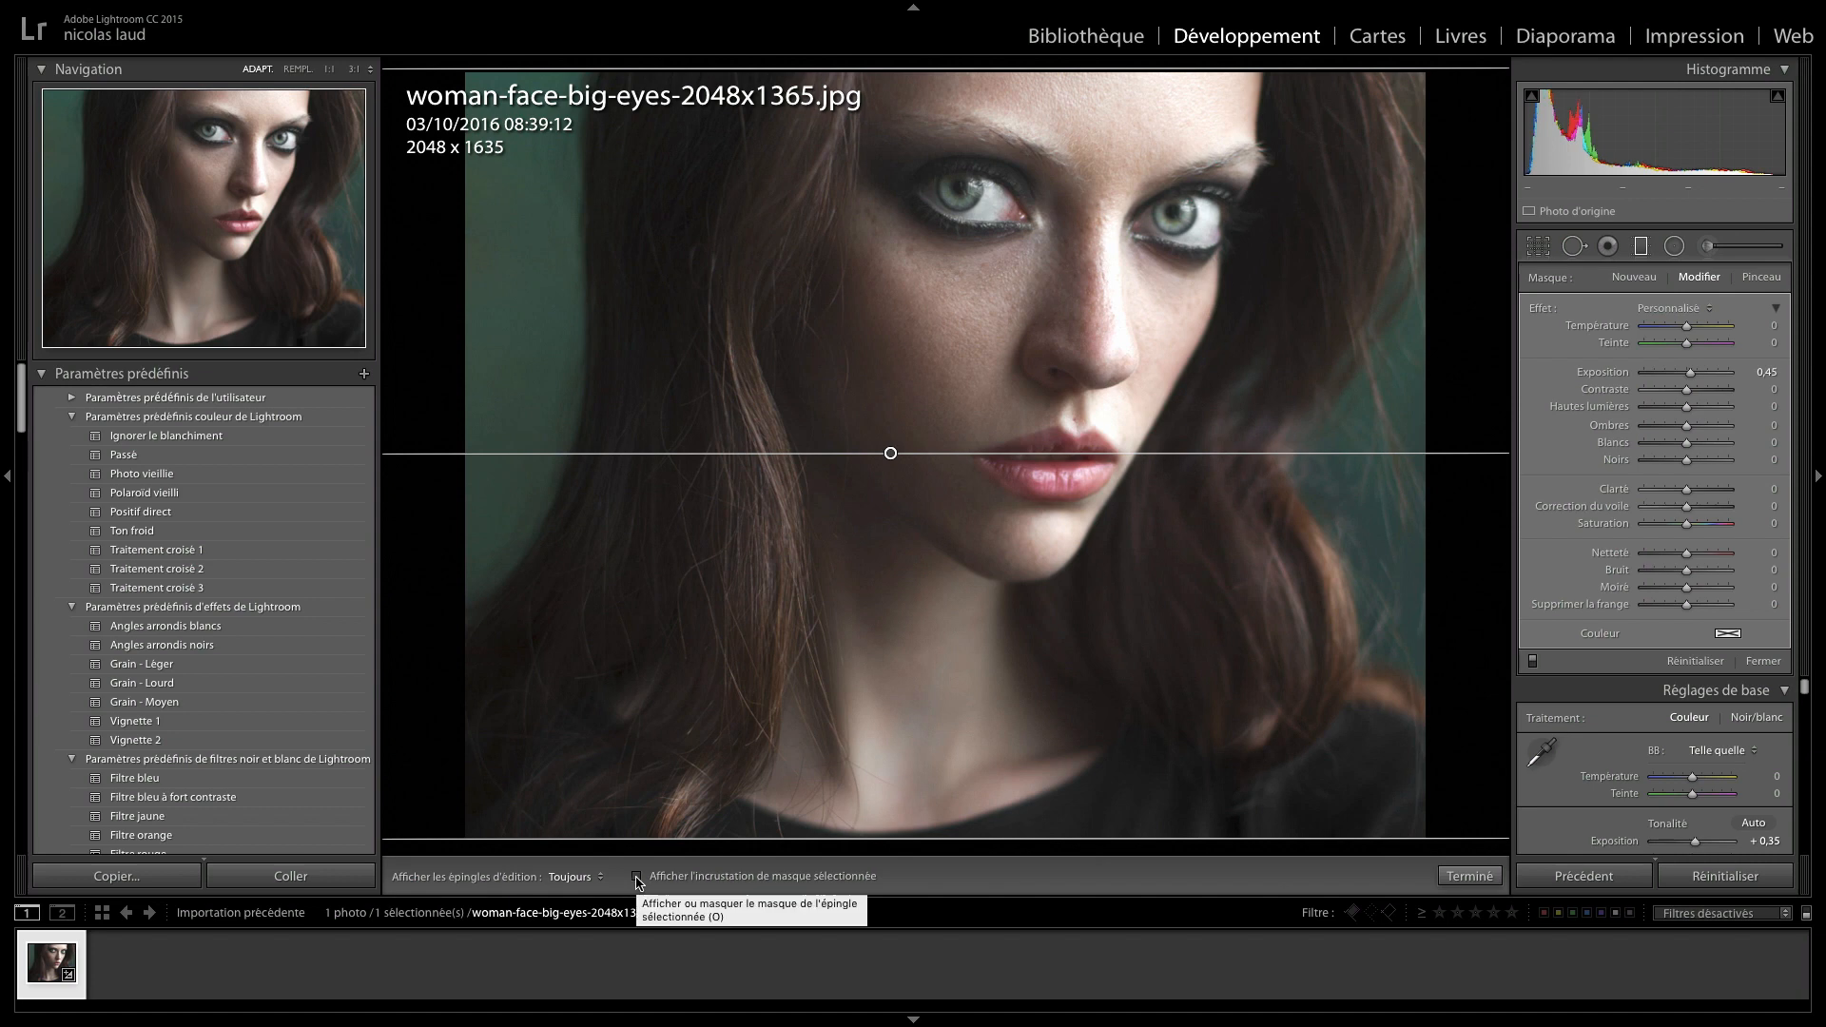
pyautogui.click(637, 877)
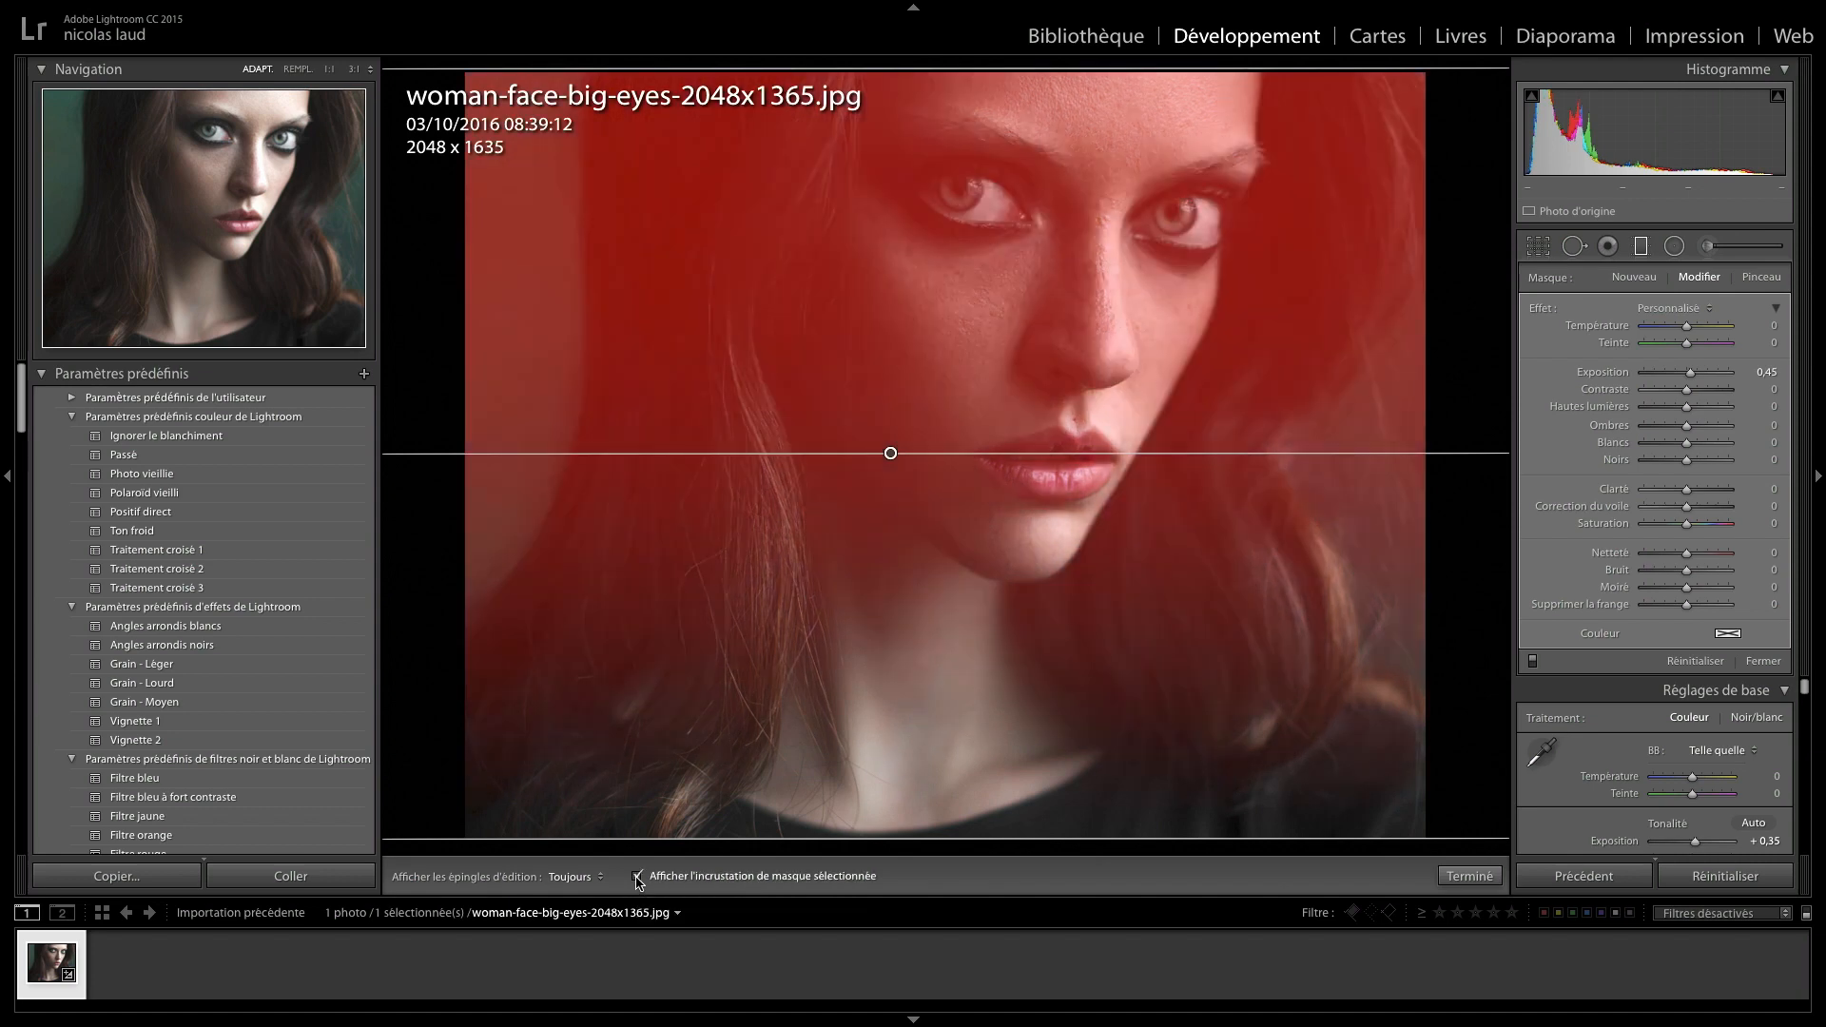
pyautogui.click(636, 877)
pyautogui.click(637, 877)
pyautogui.click(638, 877)
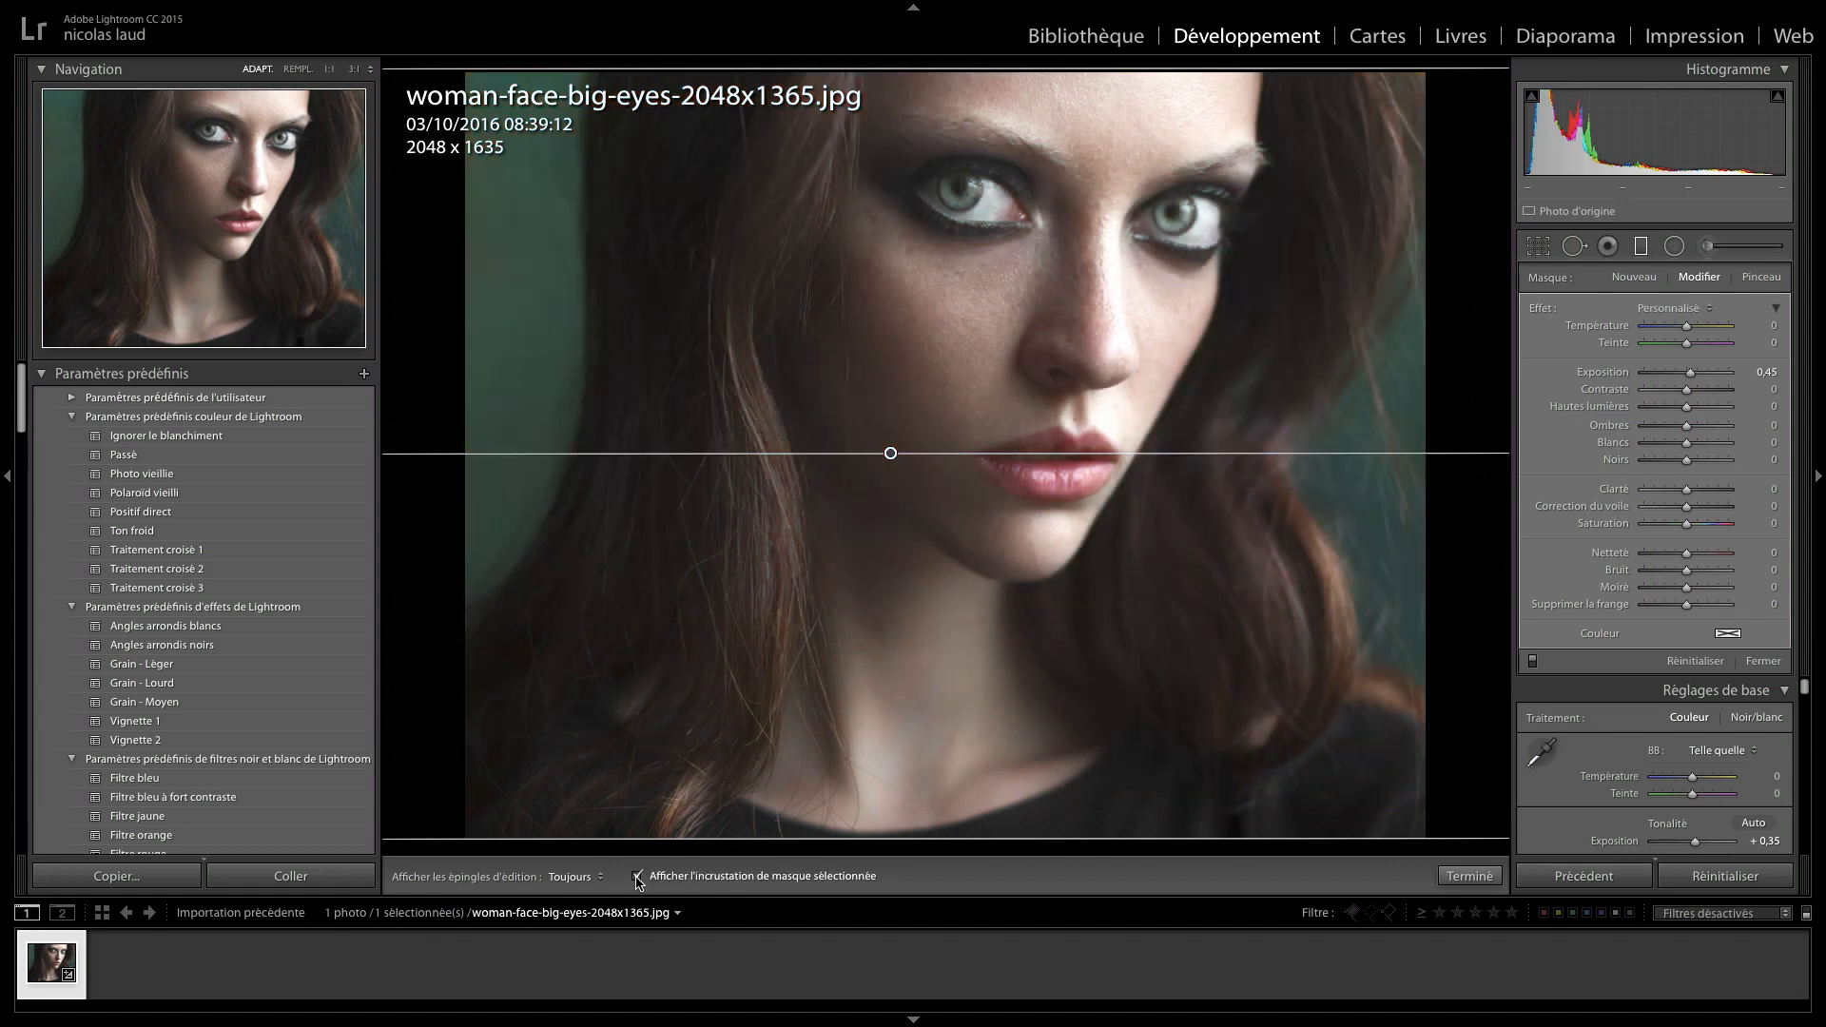
pyautogui.click(637, 877)
pyautogui.click(637, 877)
# - Reset the graduated filter's effect and set its temperature to 2, tint to -8 and exposure to 0.18
pyautogui.press('alt')
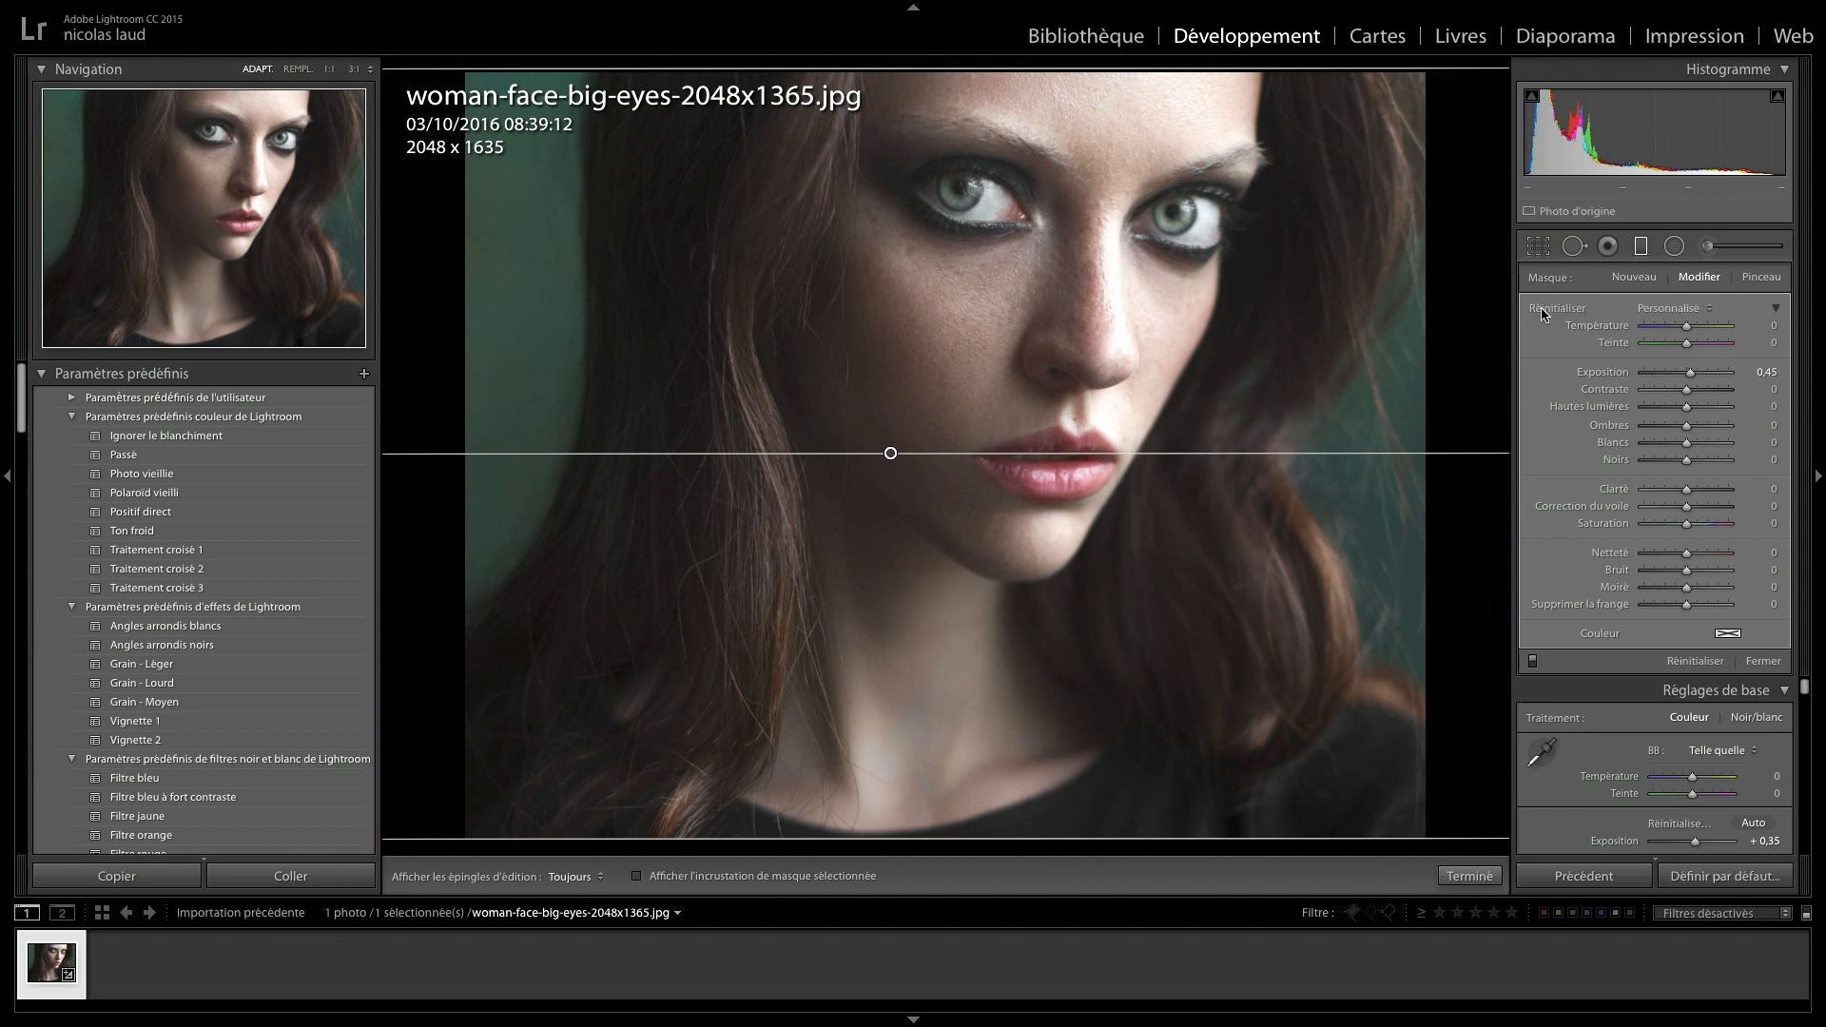
pyautogui.keyDown('alt'); pyautogui.click(1543, 310); pyautogui.keyUp('alt')
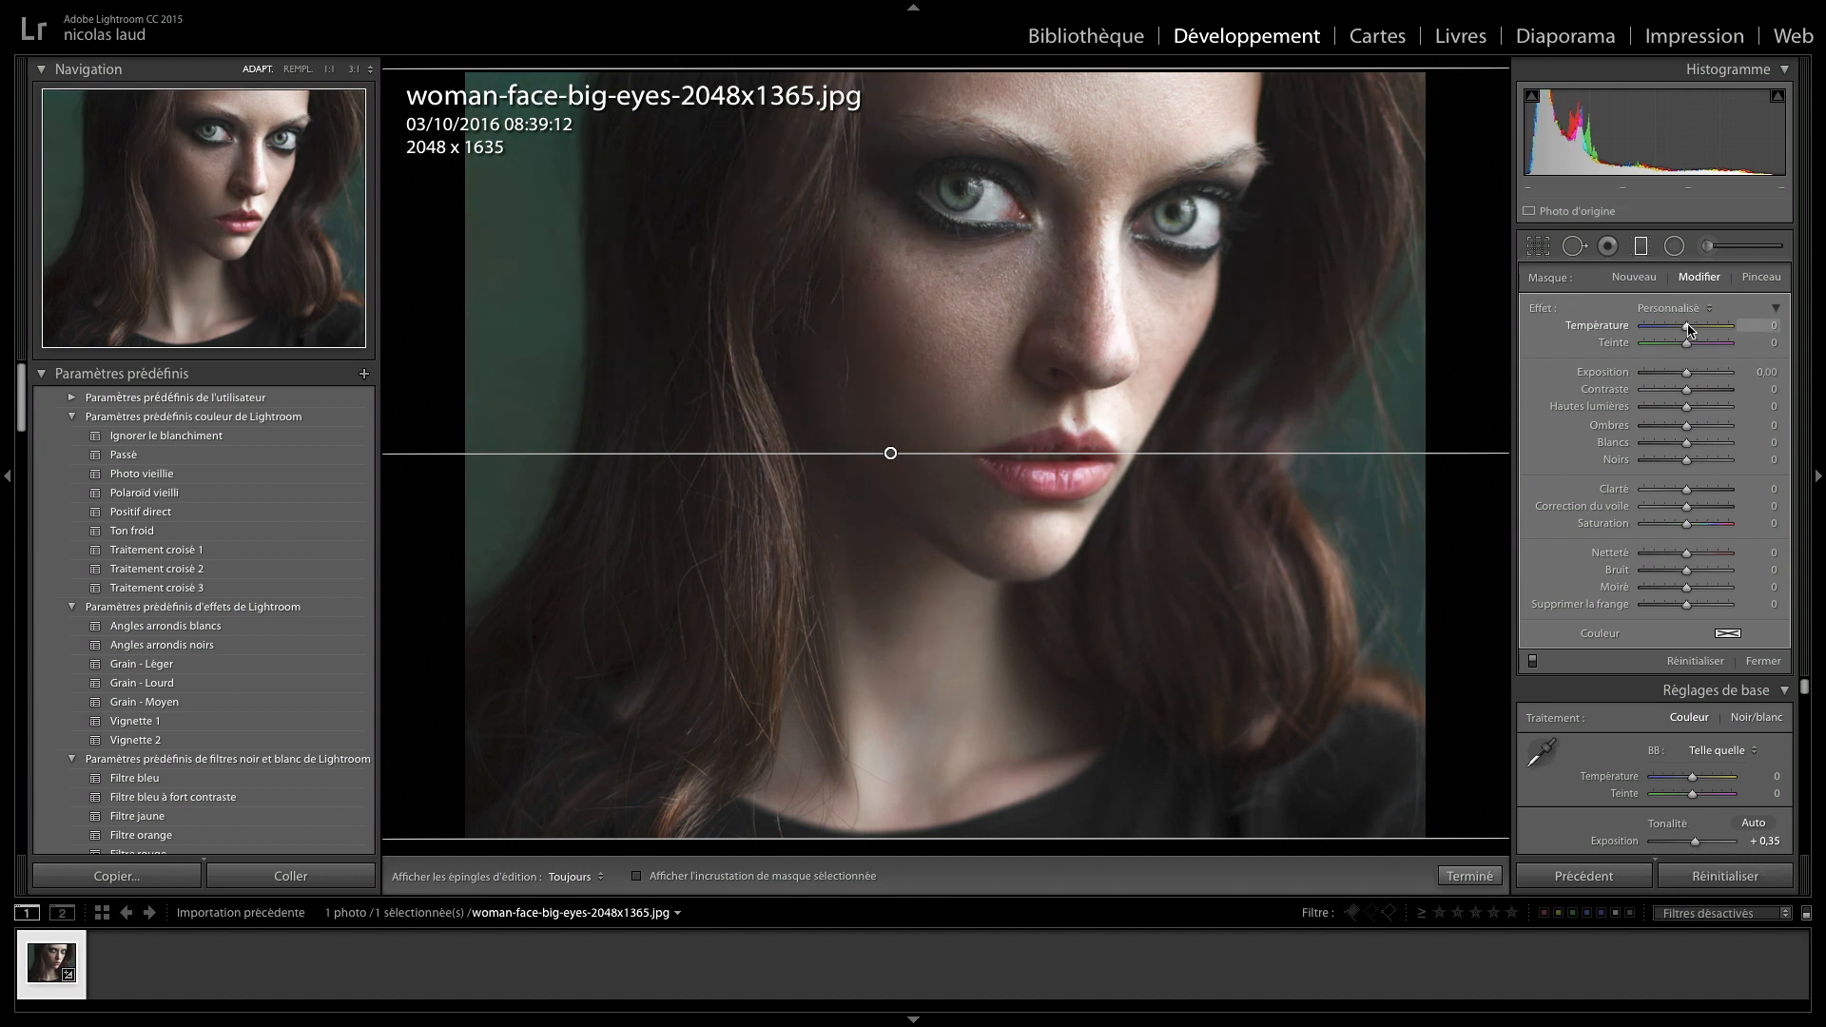
pyautogui.moveTo(1702, 327); pyautogui.dragTo(1687, 381)
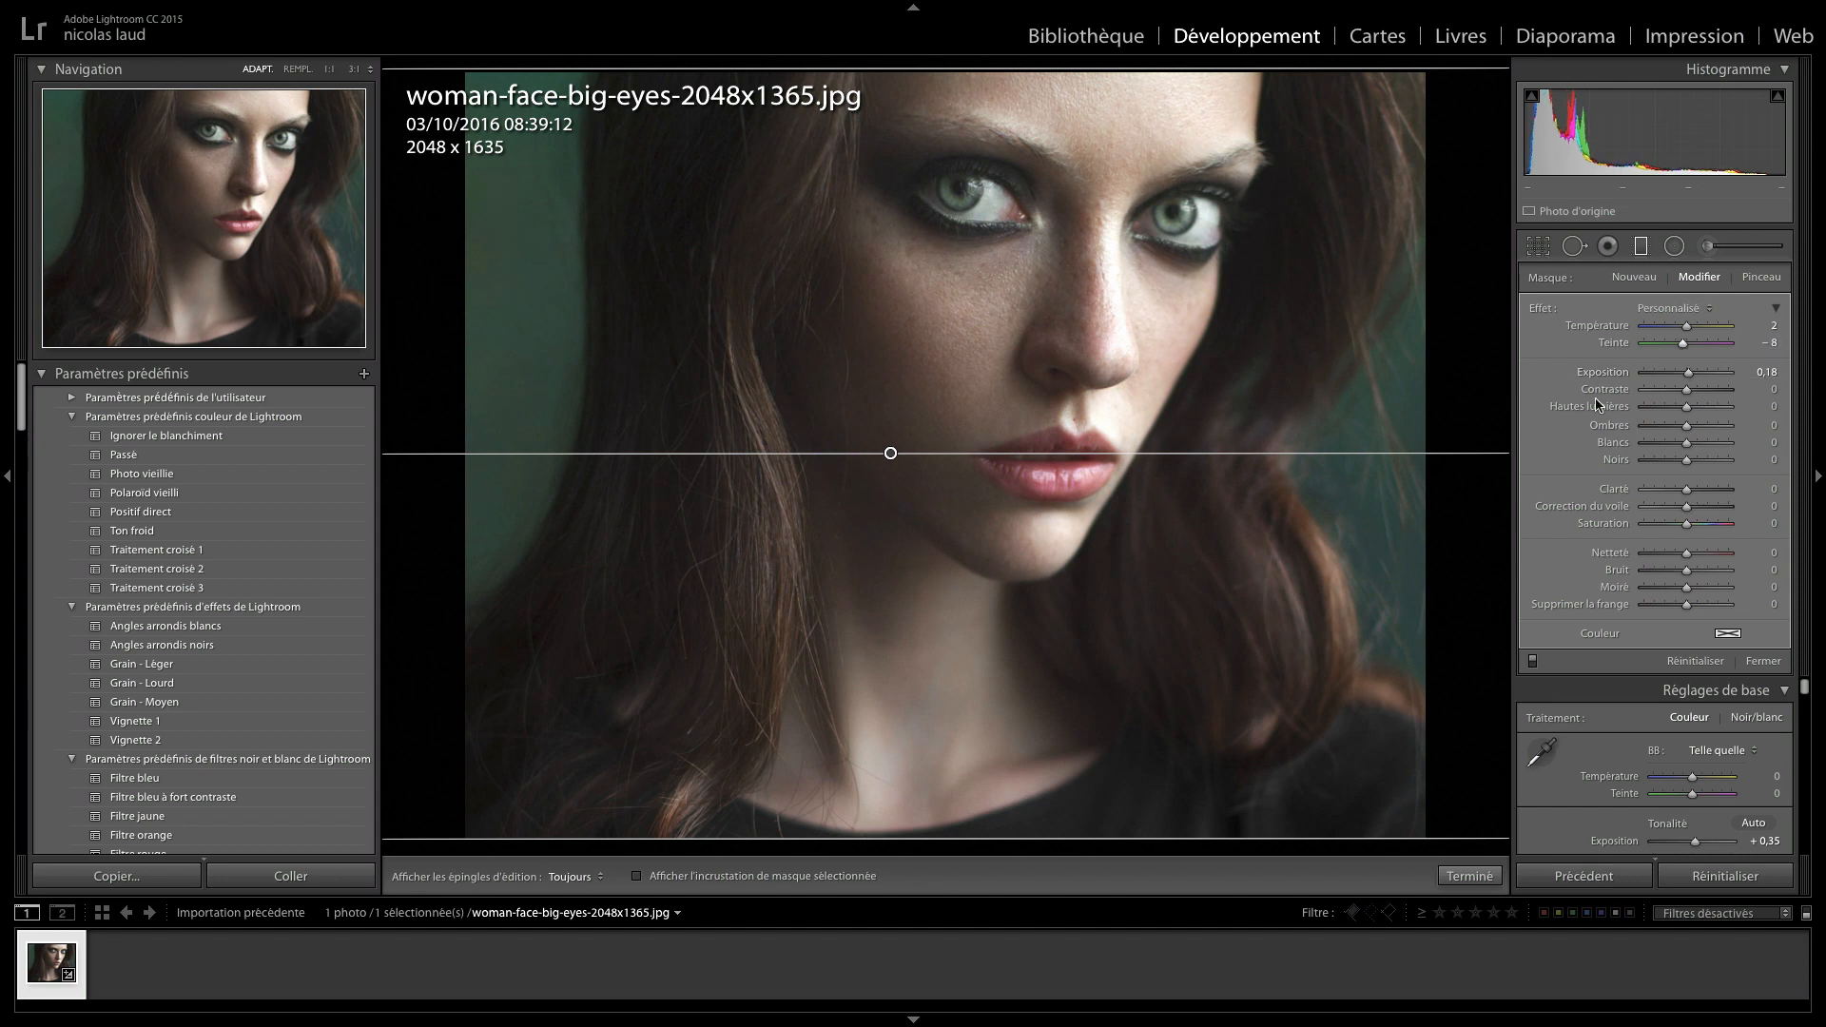
pyautogui.click(1464, 878)
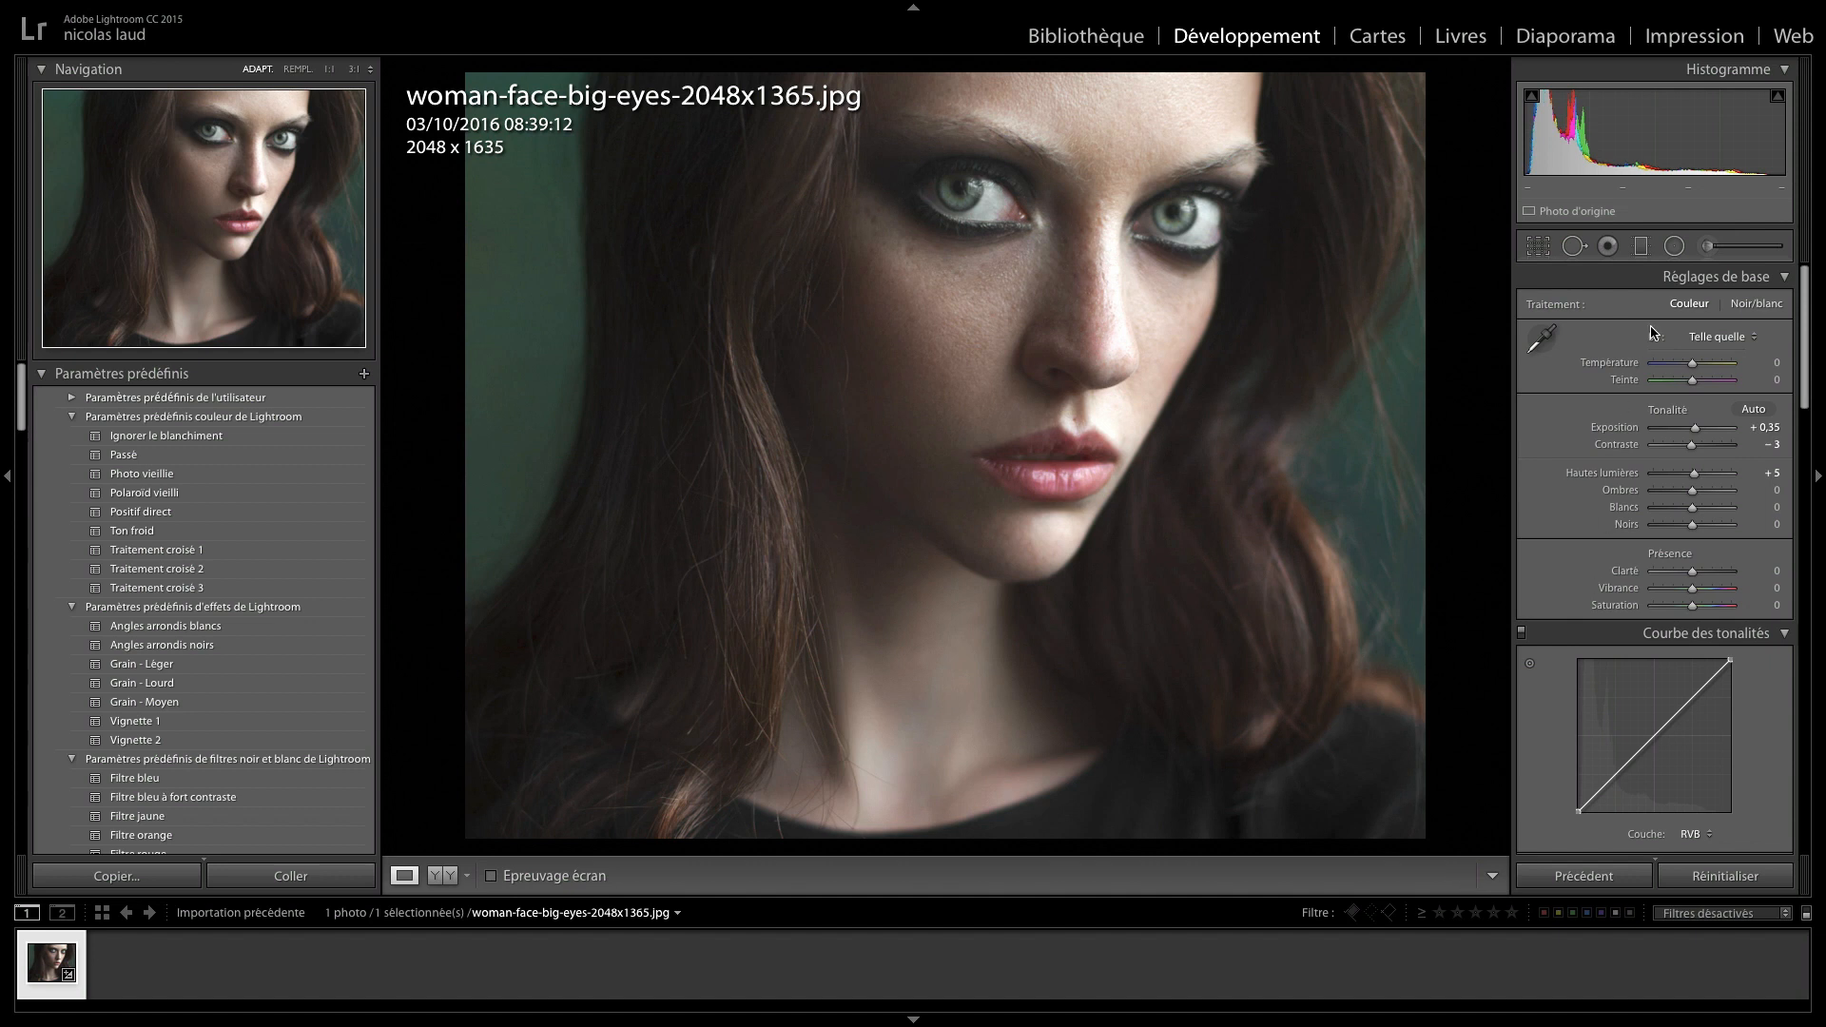
# - Add a second graduated filter running inward from the photo's lower right edge, with its tint set to -81
pyautogui.click(1641, 247)
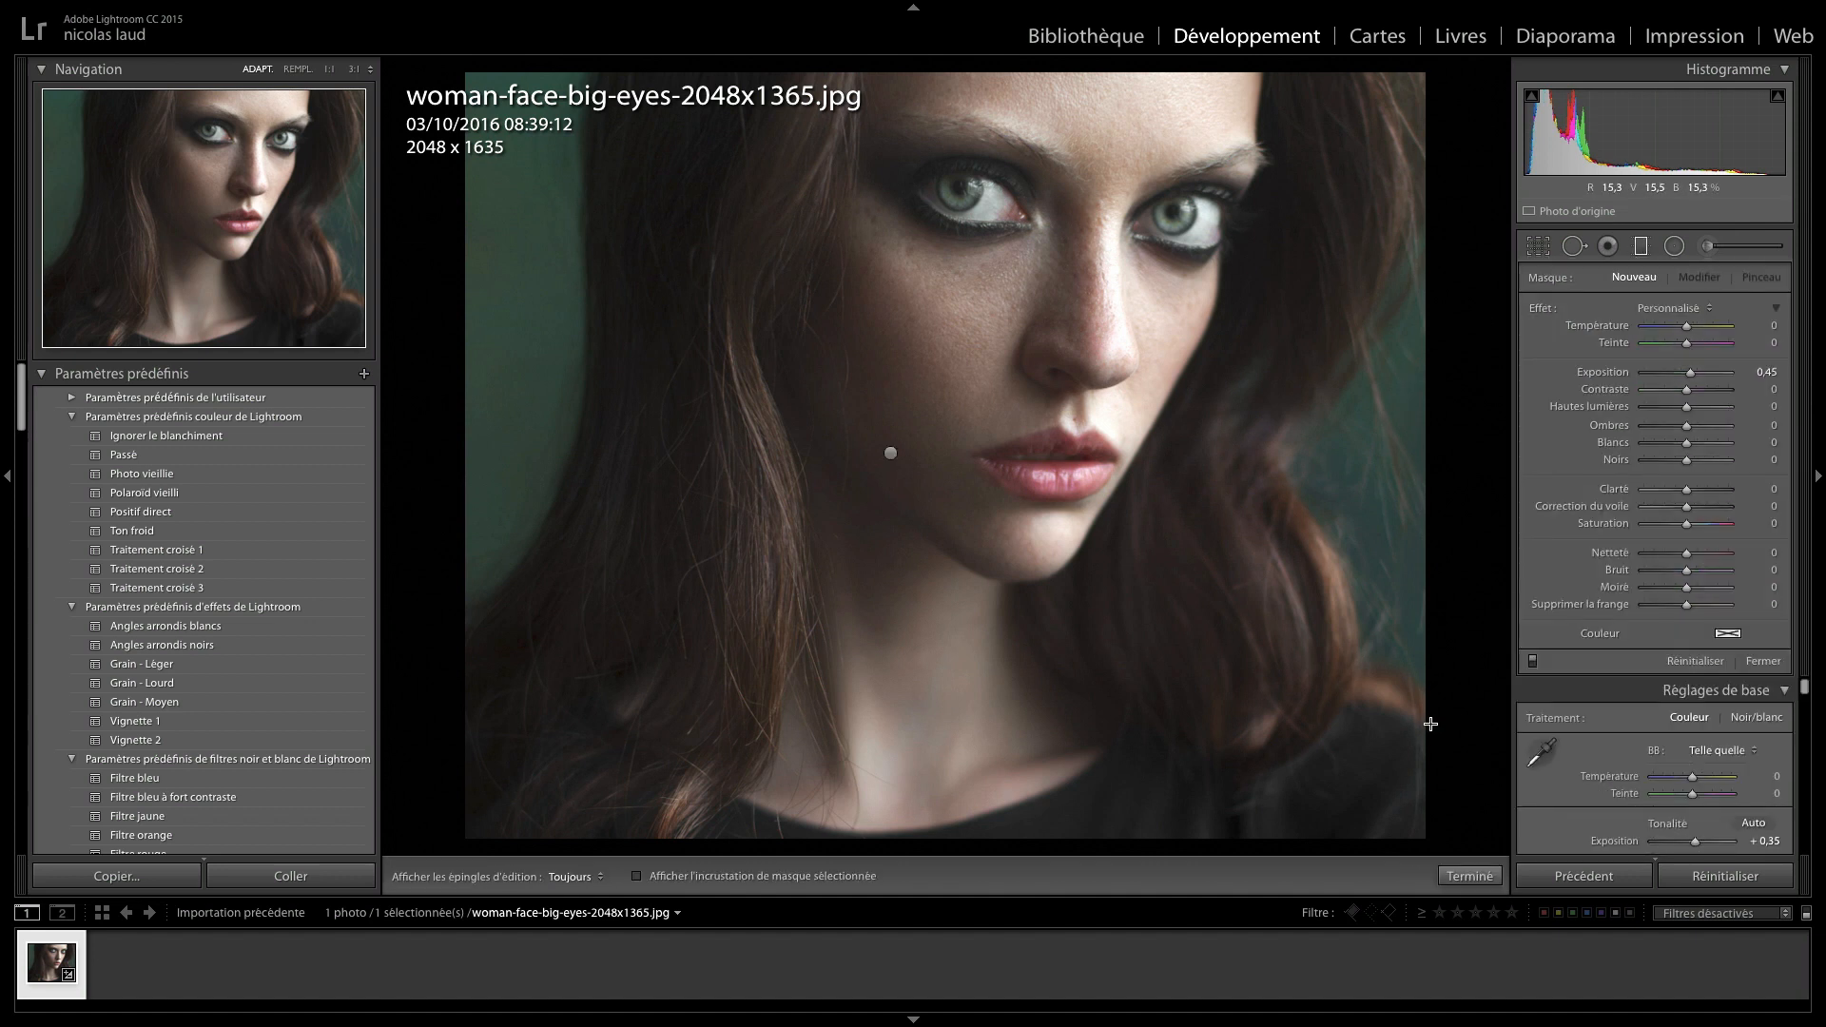
pyautogui.moveTo(1431, 724); pyautogui.dragTo(1015, 652)
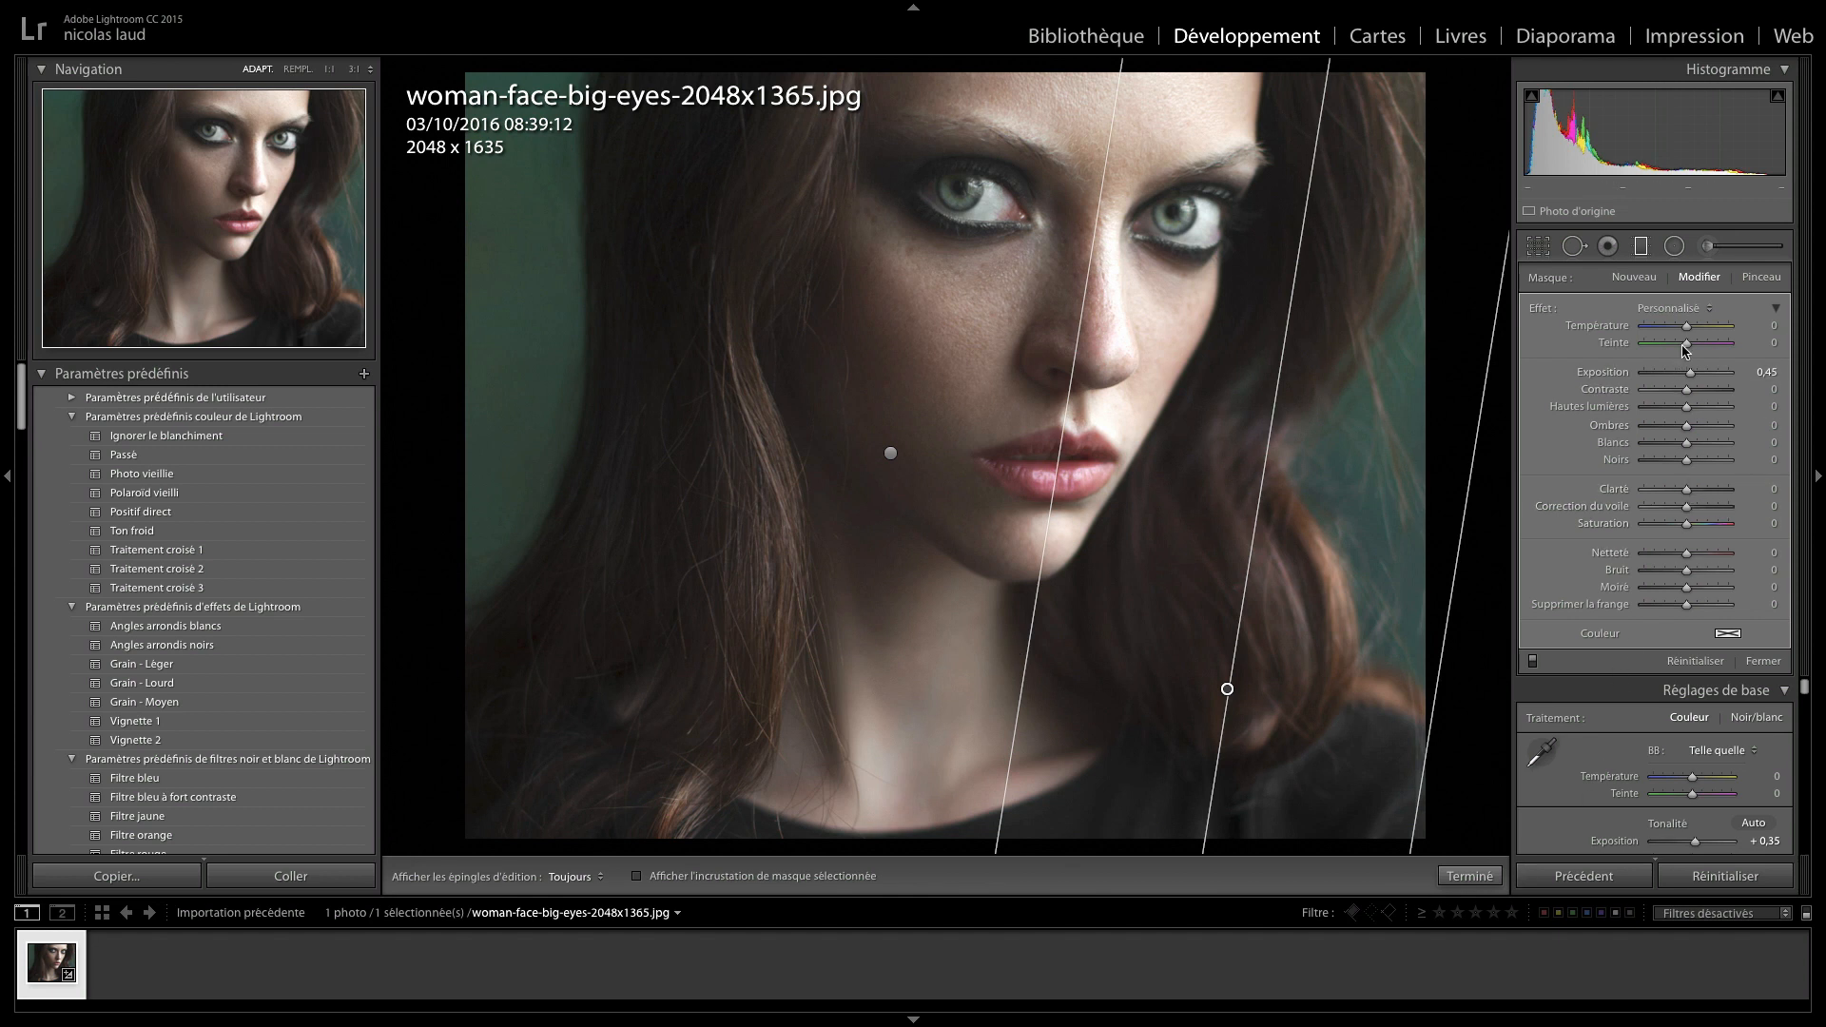
pyautogui.moveTo(1686, 343); pyautogui.dragTo(1660, 356)
pyautogui.click(1479, 884)
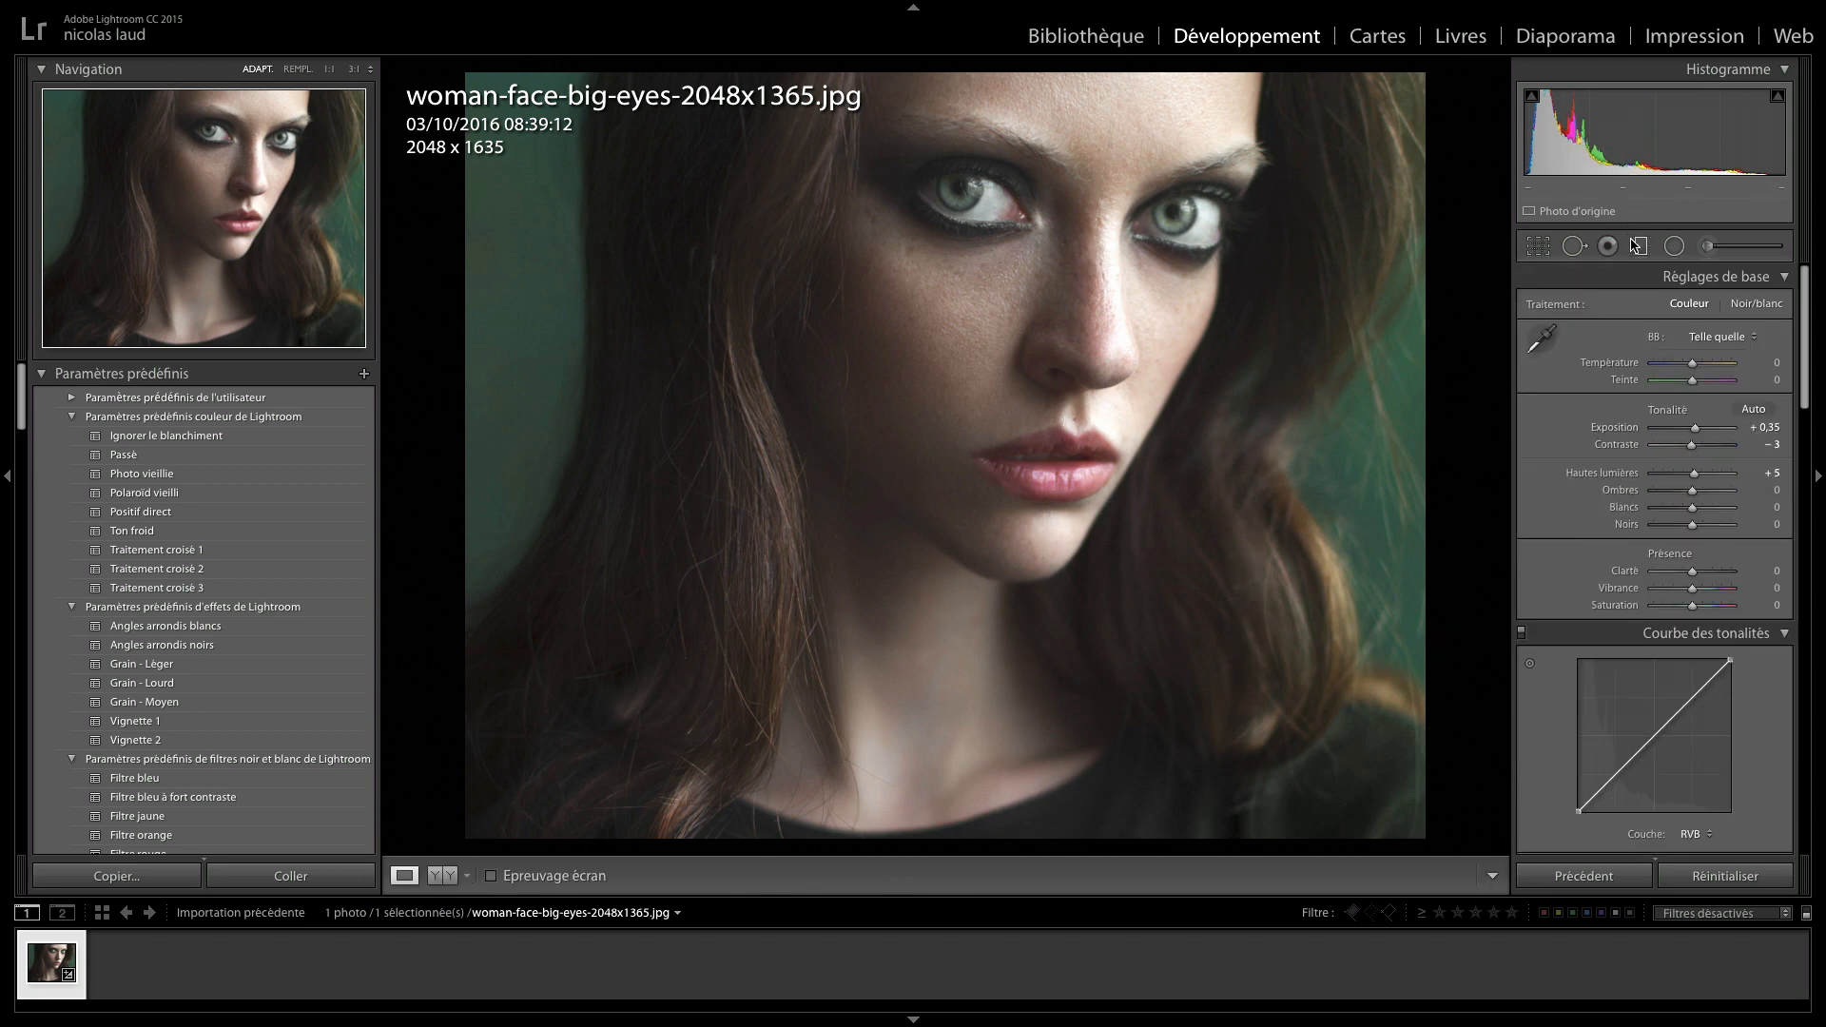
# - Delete both graduated filters from the photo
pyautogui.click(1641, 248)
pyautogui.click(1228, 690)
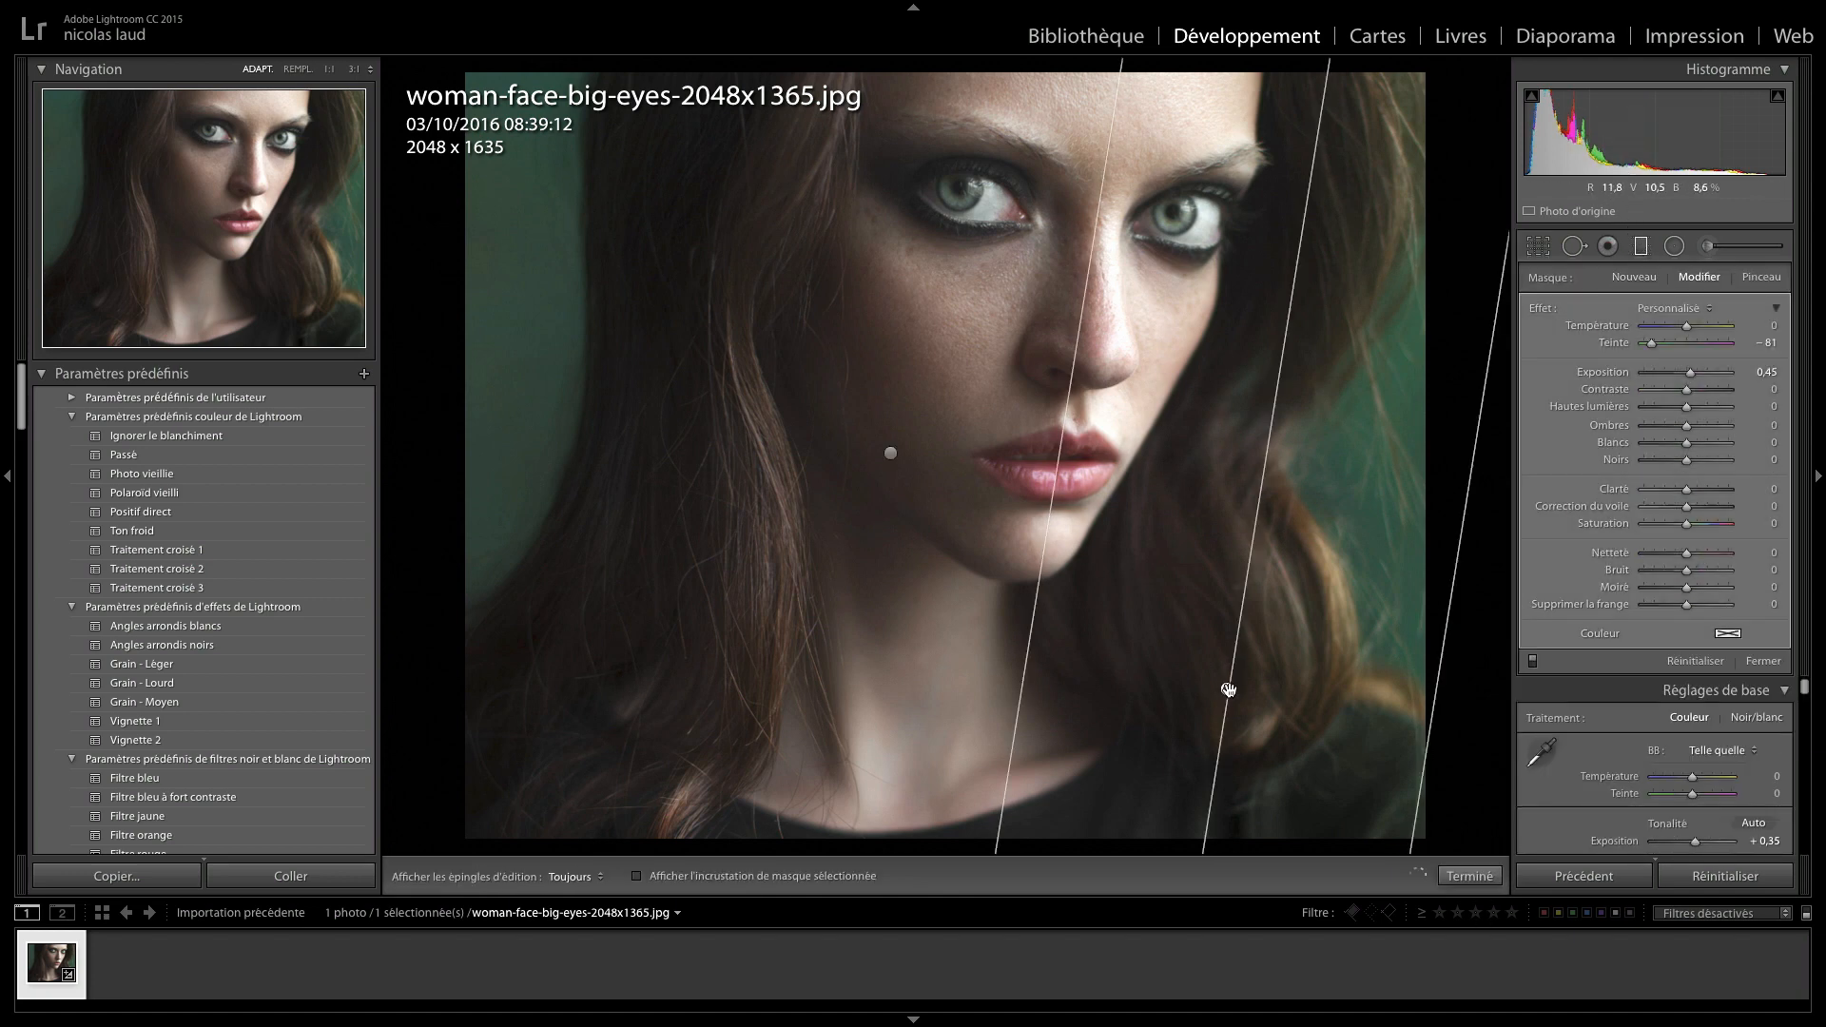
pyautogui.press('Delete')
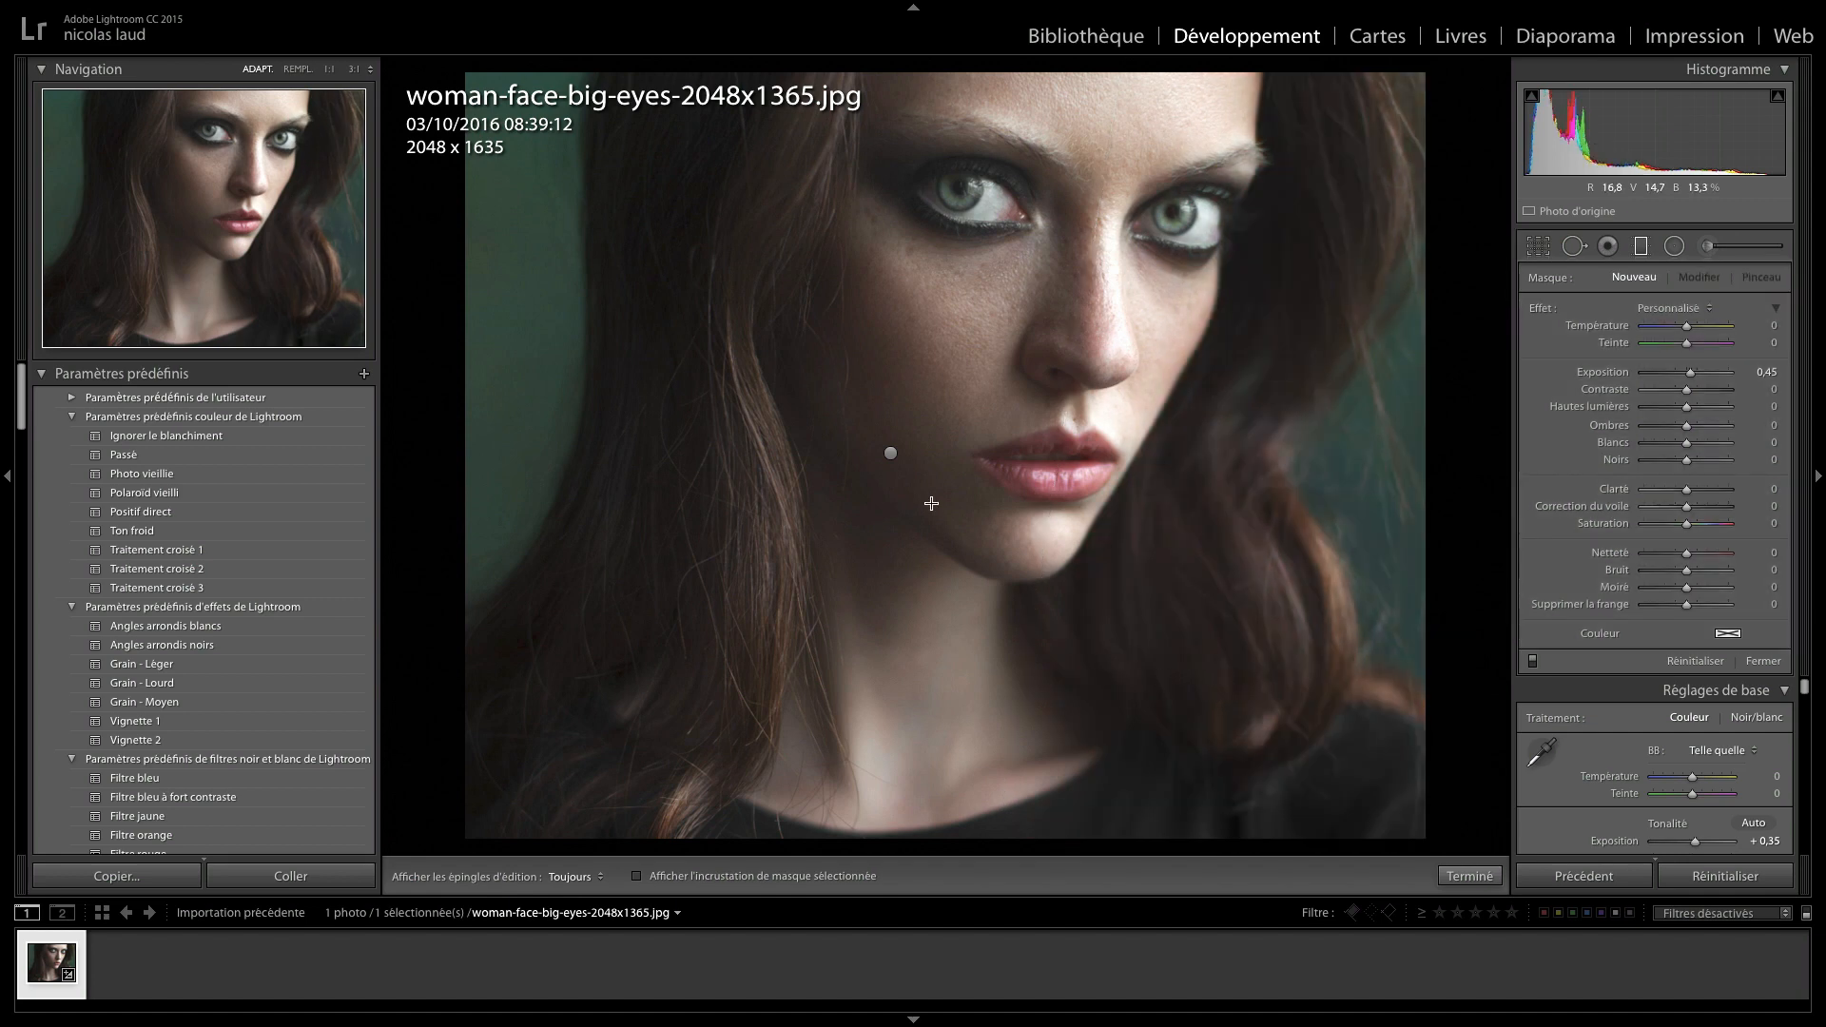
pyautogui.click(893, 456)
pyautogui.press('Delete')
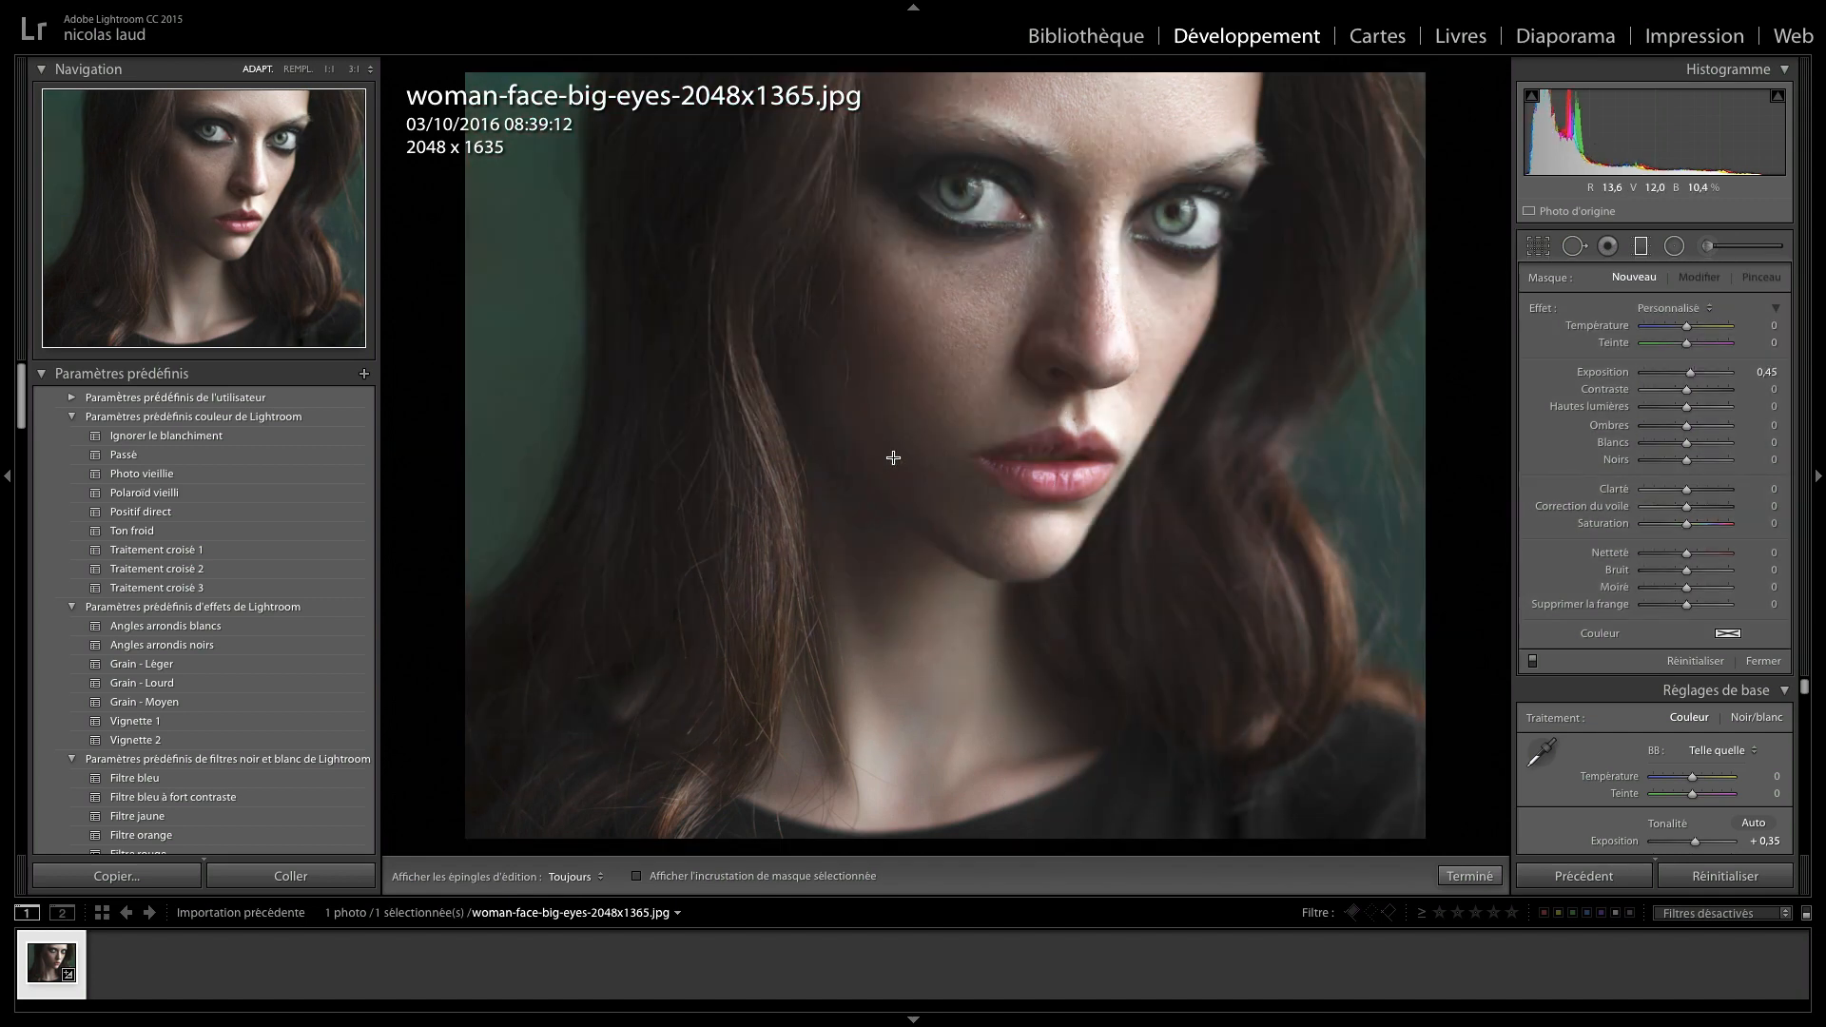
# - Draw a circular radial filter, centre it on the shaded cheek and check its mask overlay
pyautogui.click(1675, 250)
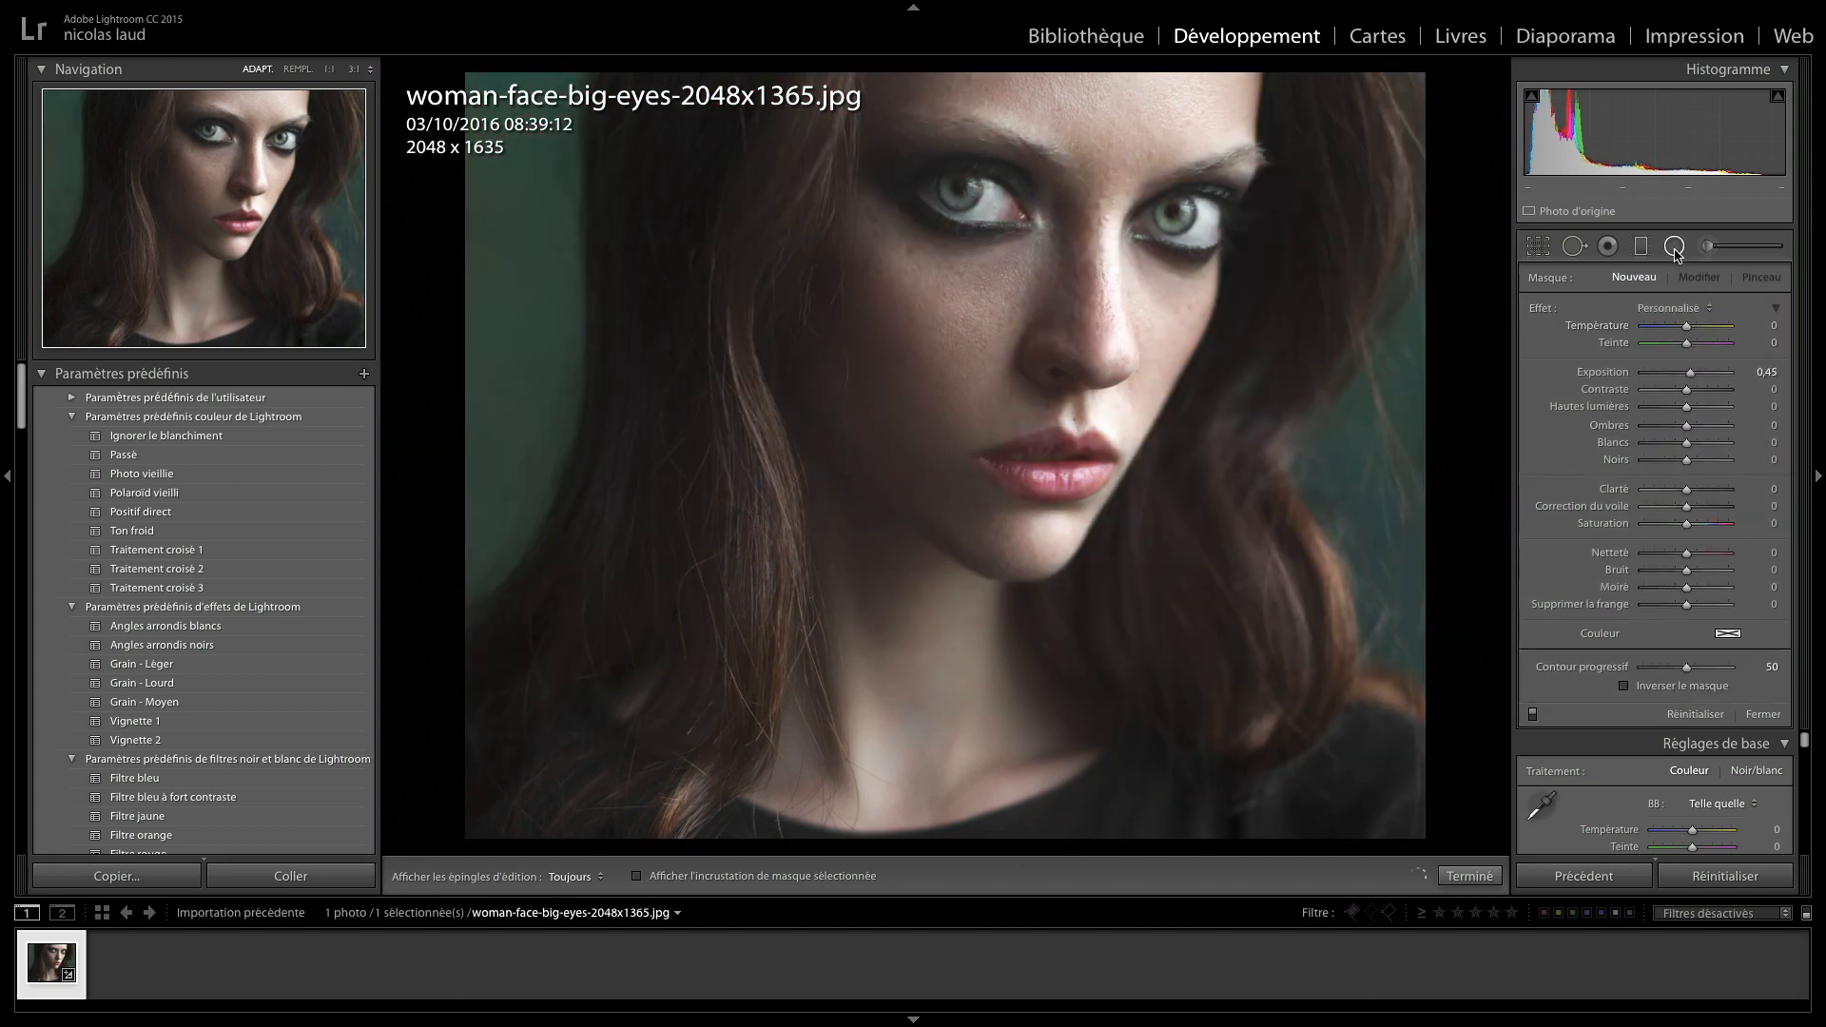
pyautogui.moveTo(759, 278); pyautogui.dragTo(1073, 578)
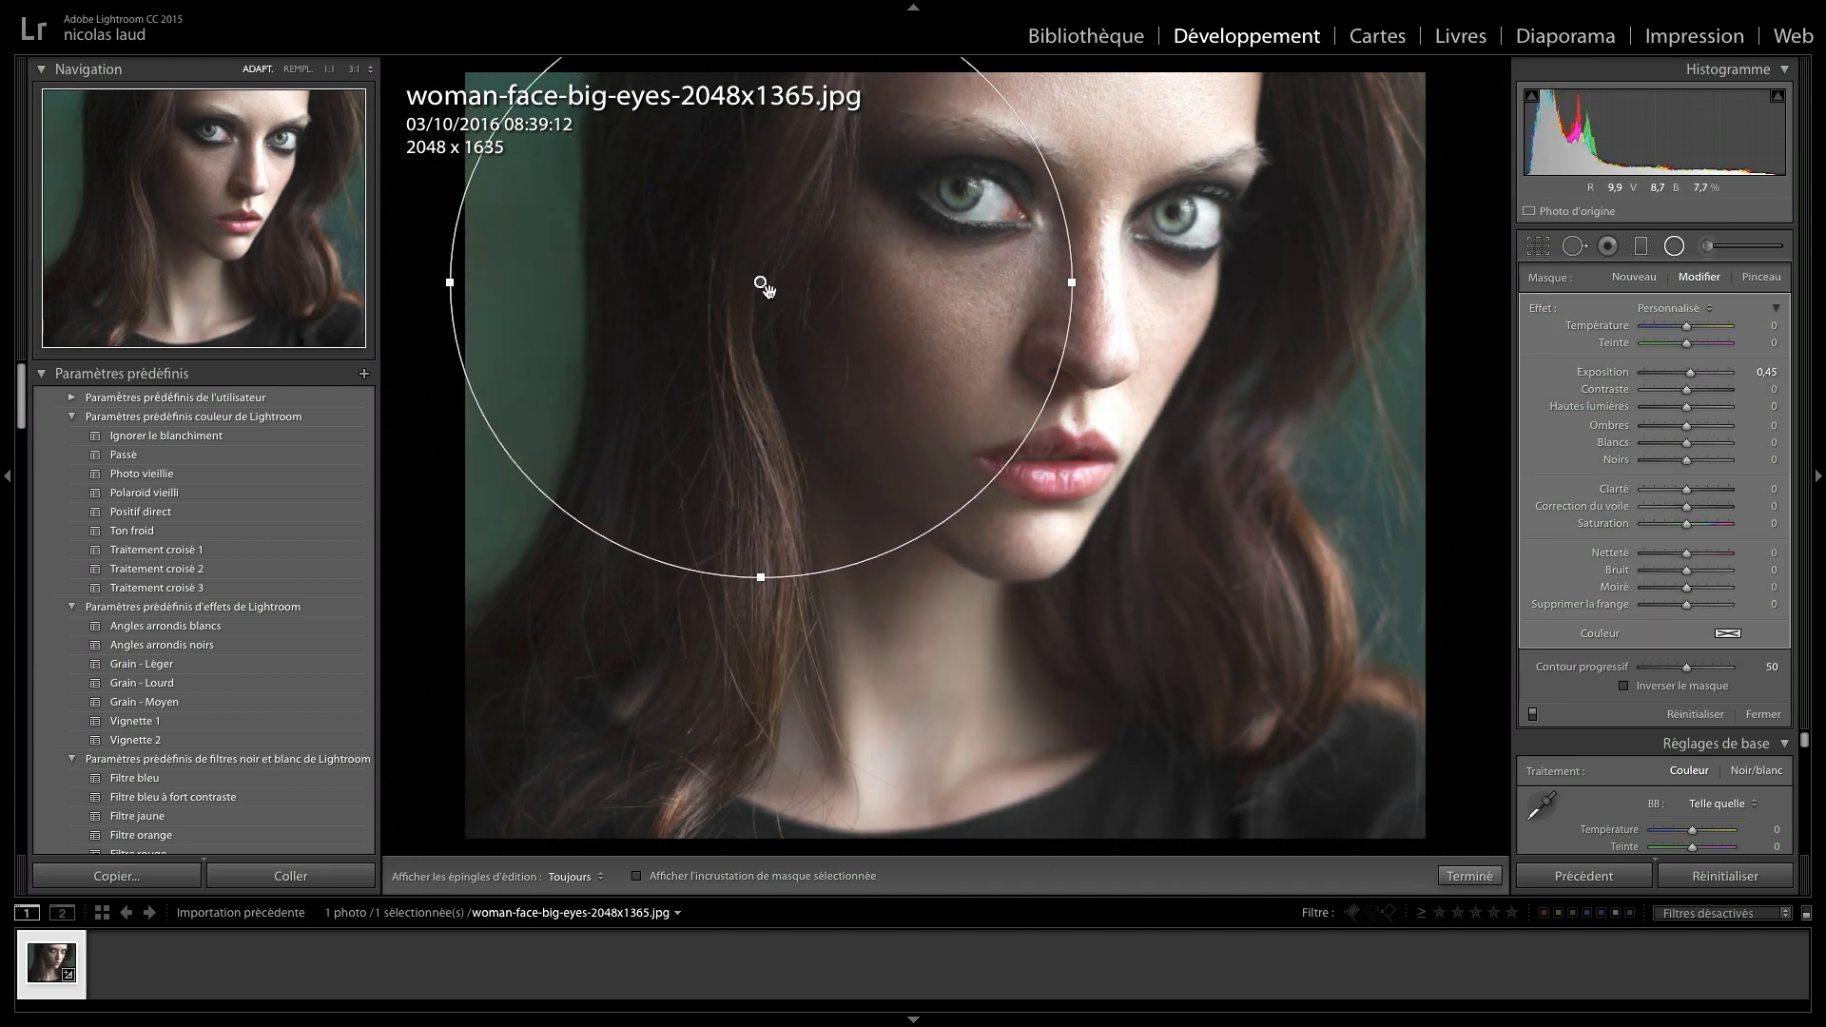
pyautogui.moveTo(760, 282); pyautogui.dragTo(915, 385)
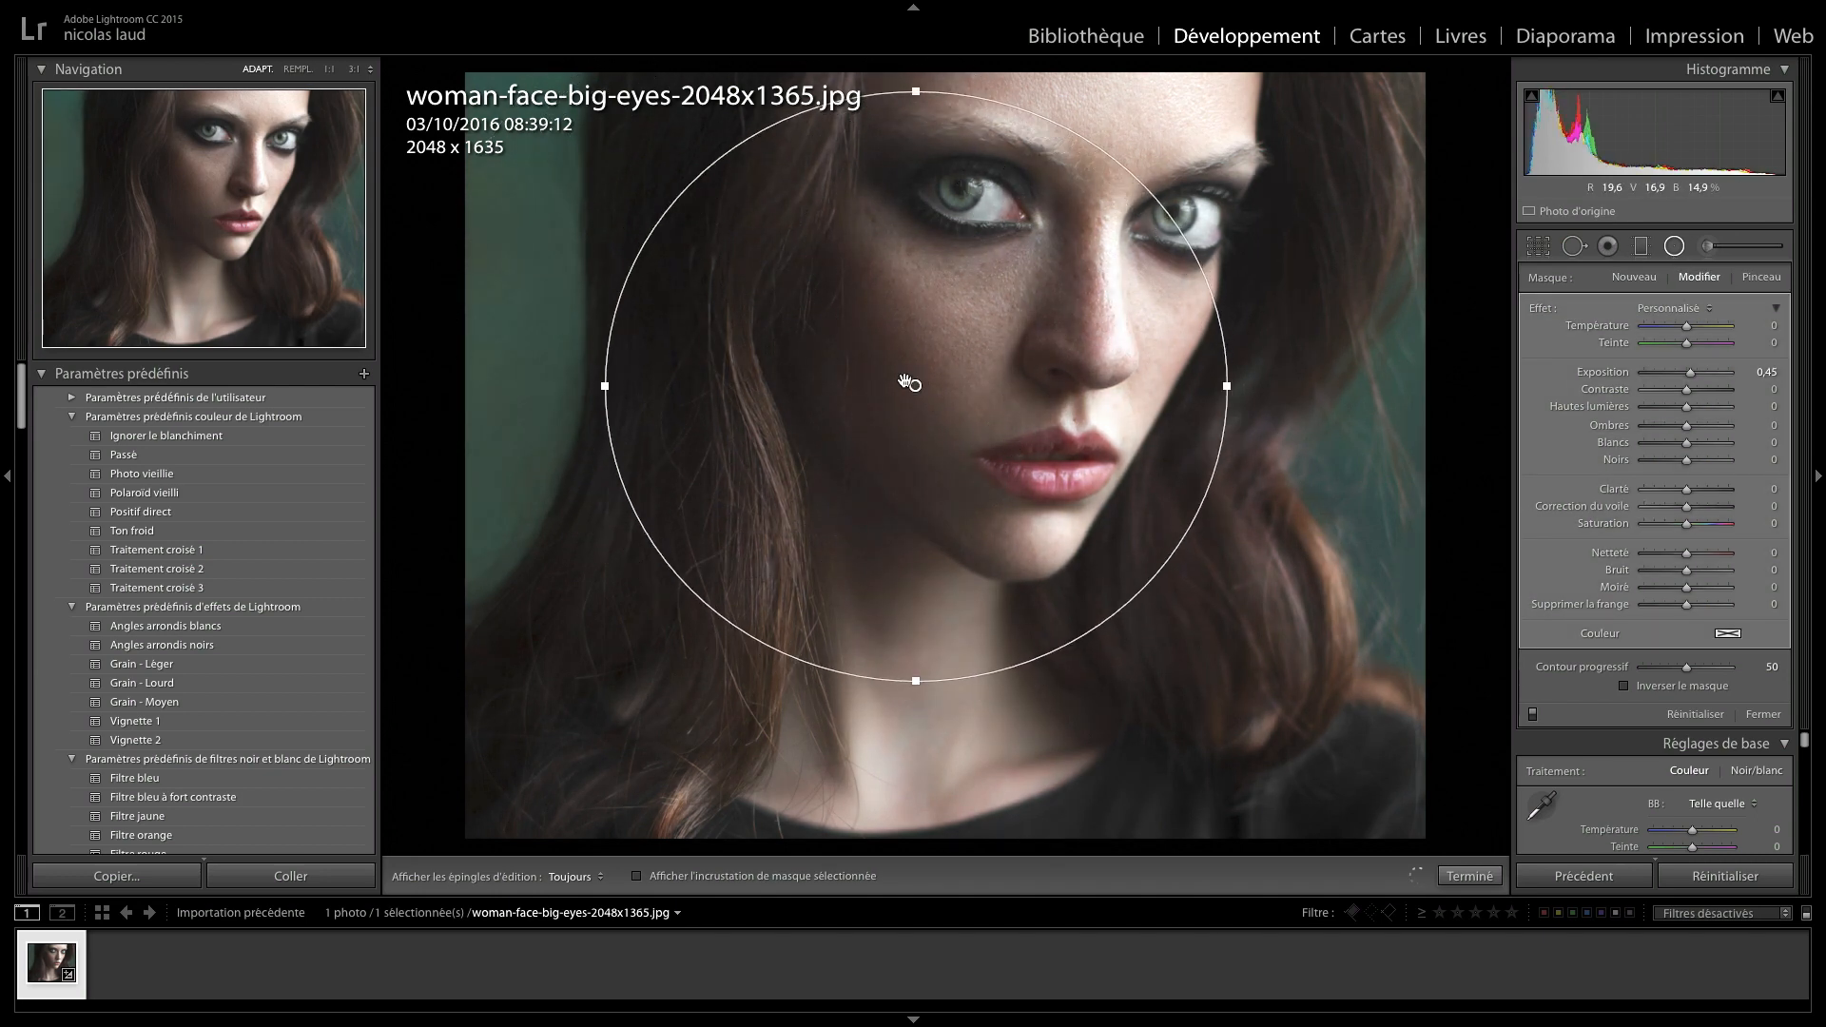
pyautogui.click(637, 877)
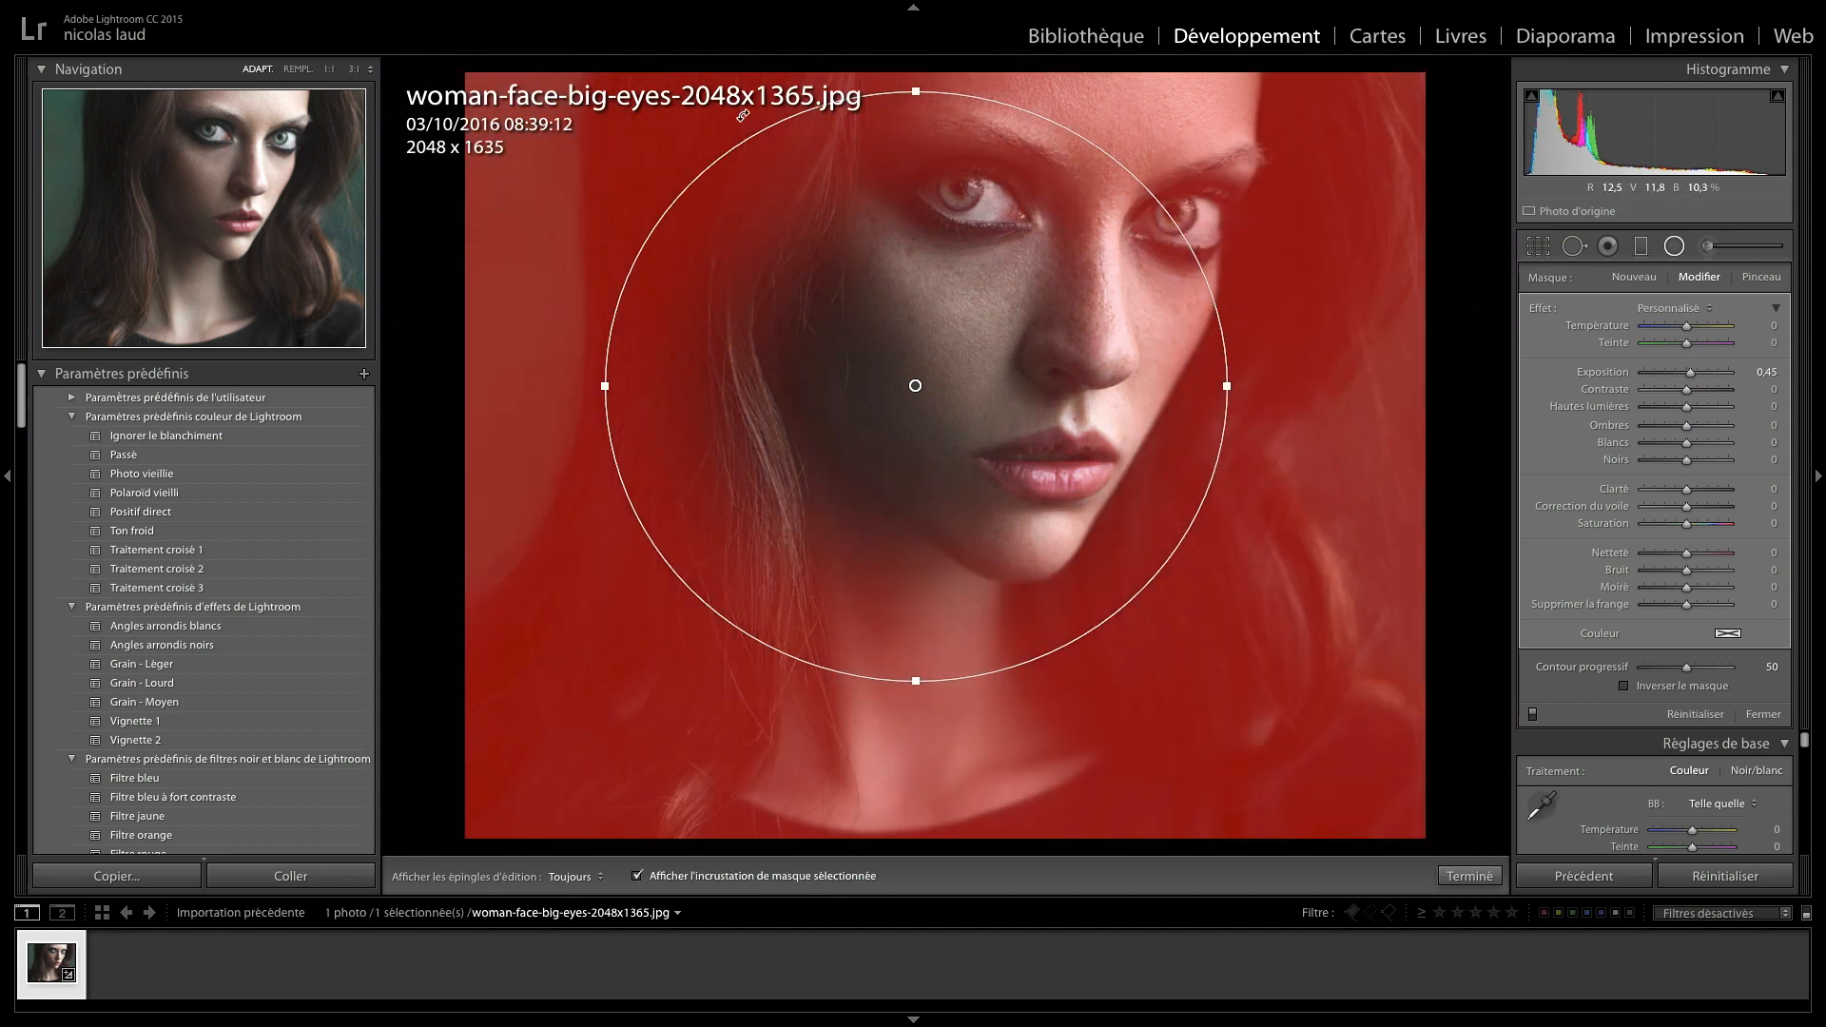
pyautogui.moveTo(915, 386)
pyautogui.mouseDown()
pyautogui.moveTo(942, 420)
pyautogui.moveTo(925, 419)
pyautogui.mouseUp()
pyautogui.click(636, 877)
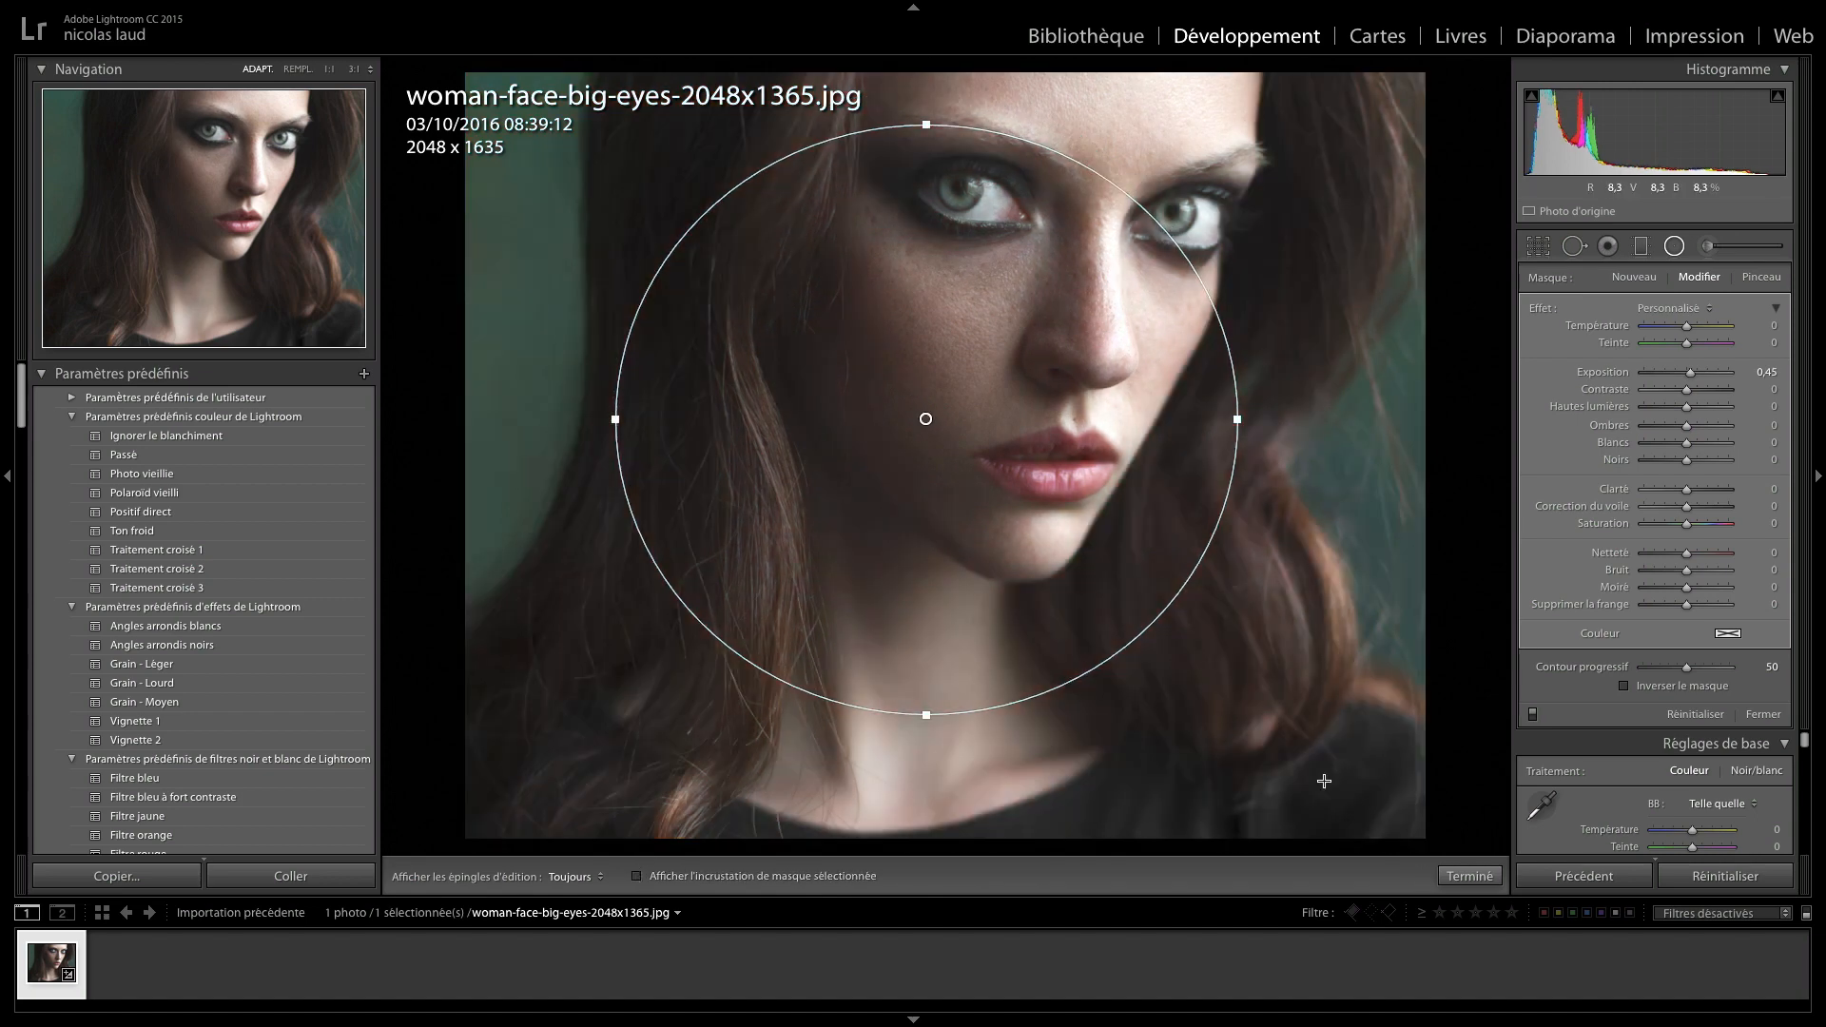
# - Invert the radial filter's mask and shrink the ellipse over the shaded cheek, with its exposure set to 0.14
pyautogui.moveTo(1688, 371)
pyautogui.mouseDown()
pyautogui.moveTo(1658, 374)
pyautogui.moveTo(1690, 372)
pyautogui.mouseUp()
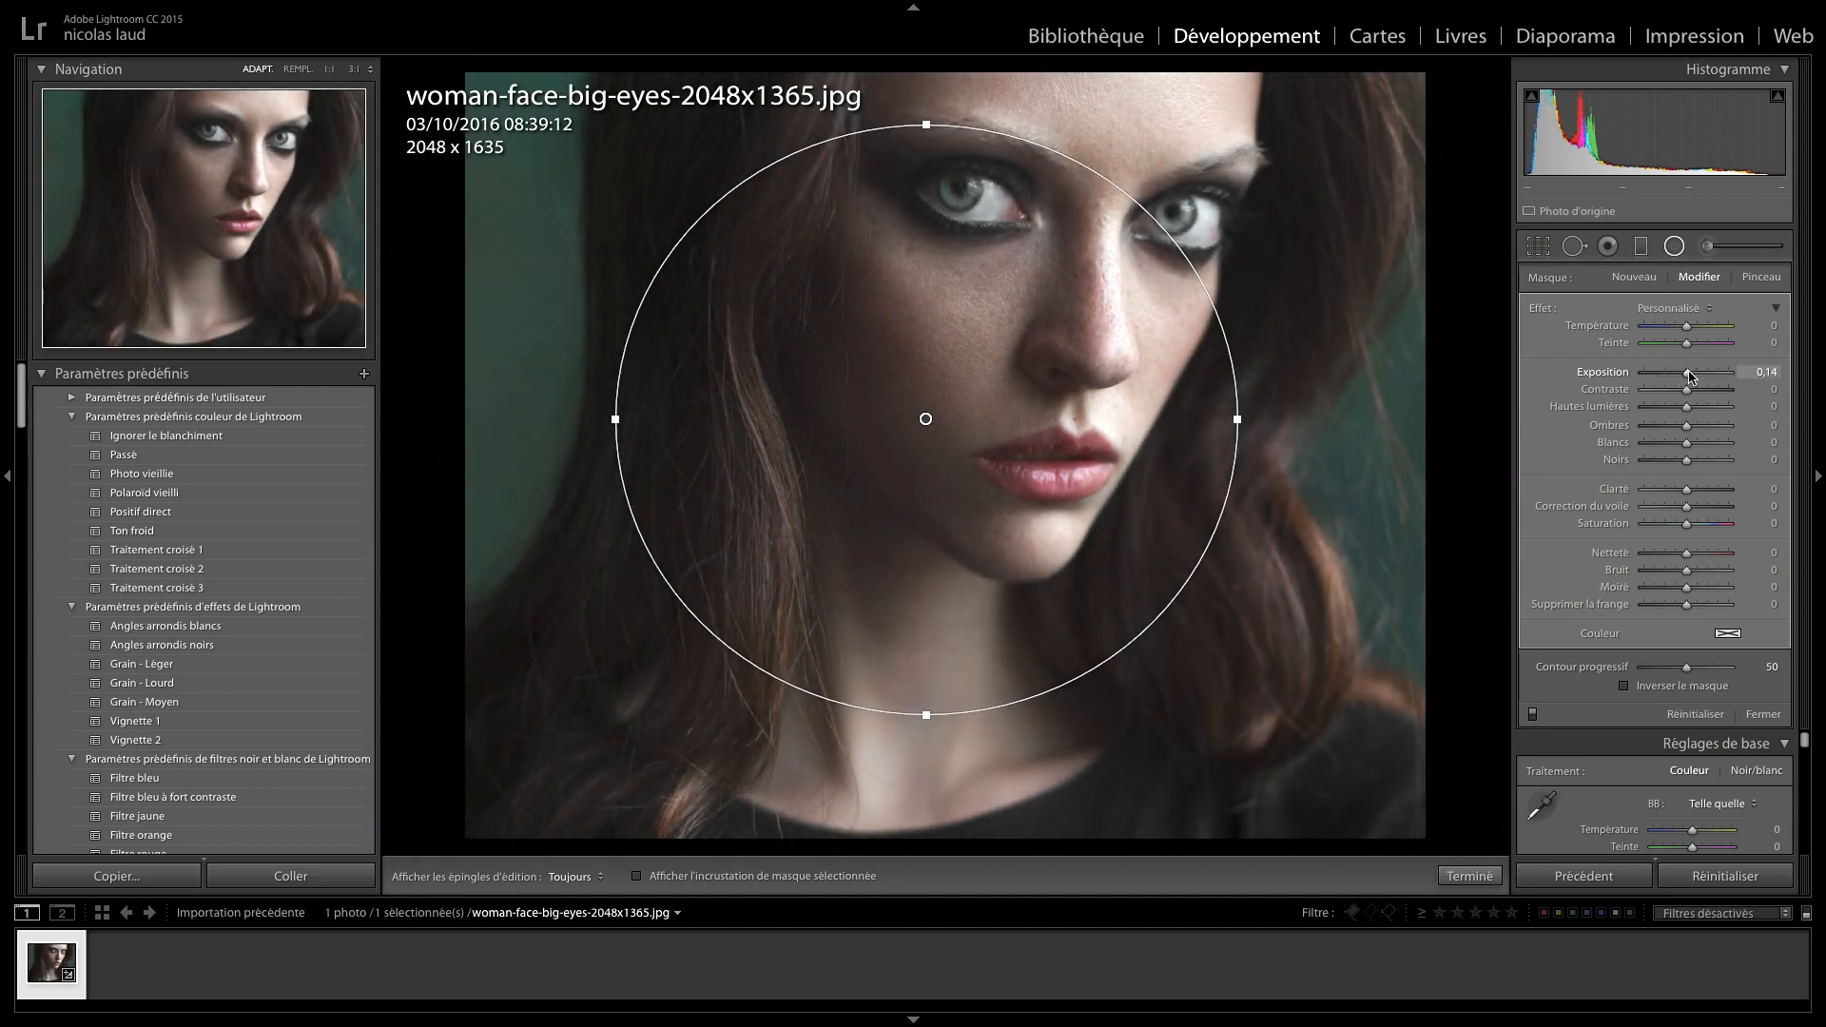
pyautogui.click(1624, 687)
pyautogui.moveTo(1243, 422); pyautogui.dragTo(1170, 419)
pyautogui.moveTo(919, 711); pyautogui.dragTo(926, 619)
pyautogui.moveTo(921, 423); pyautogui.dragTo(869, 374)
# - Try the radial filter at exposure 4.00 with feather values of 100 and 56, and delete it
pyautogui.moveTo(1691, 376)
pyautogui.mouseDown()
pyautogui.moveTo(1724, 377)
pyautogui.moveTo(1689, 379)
pyautogui.mouseUp()
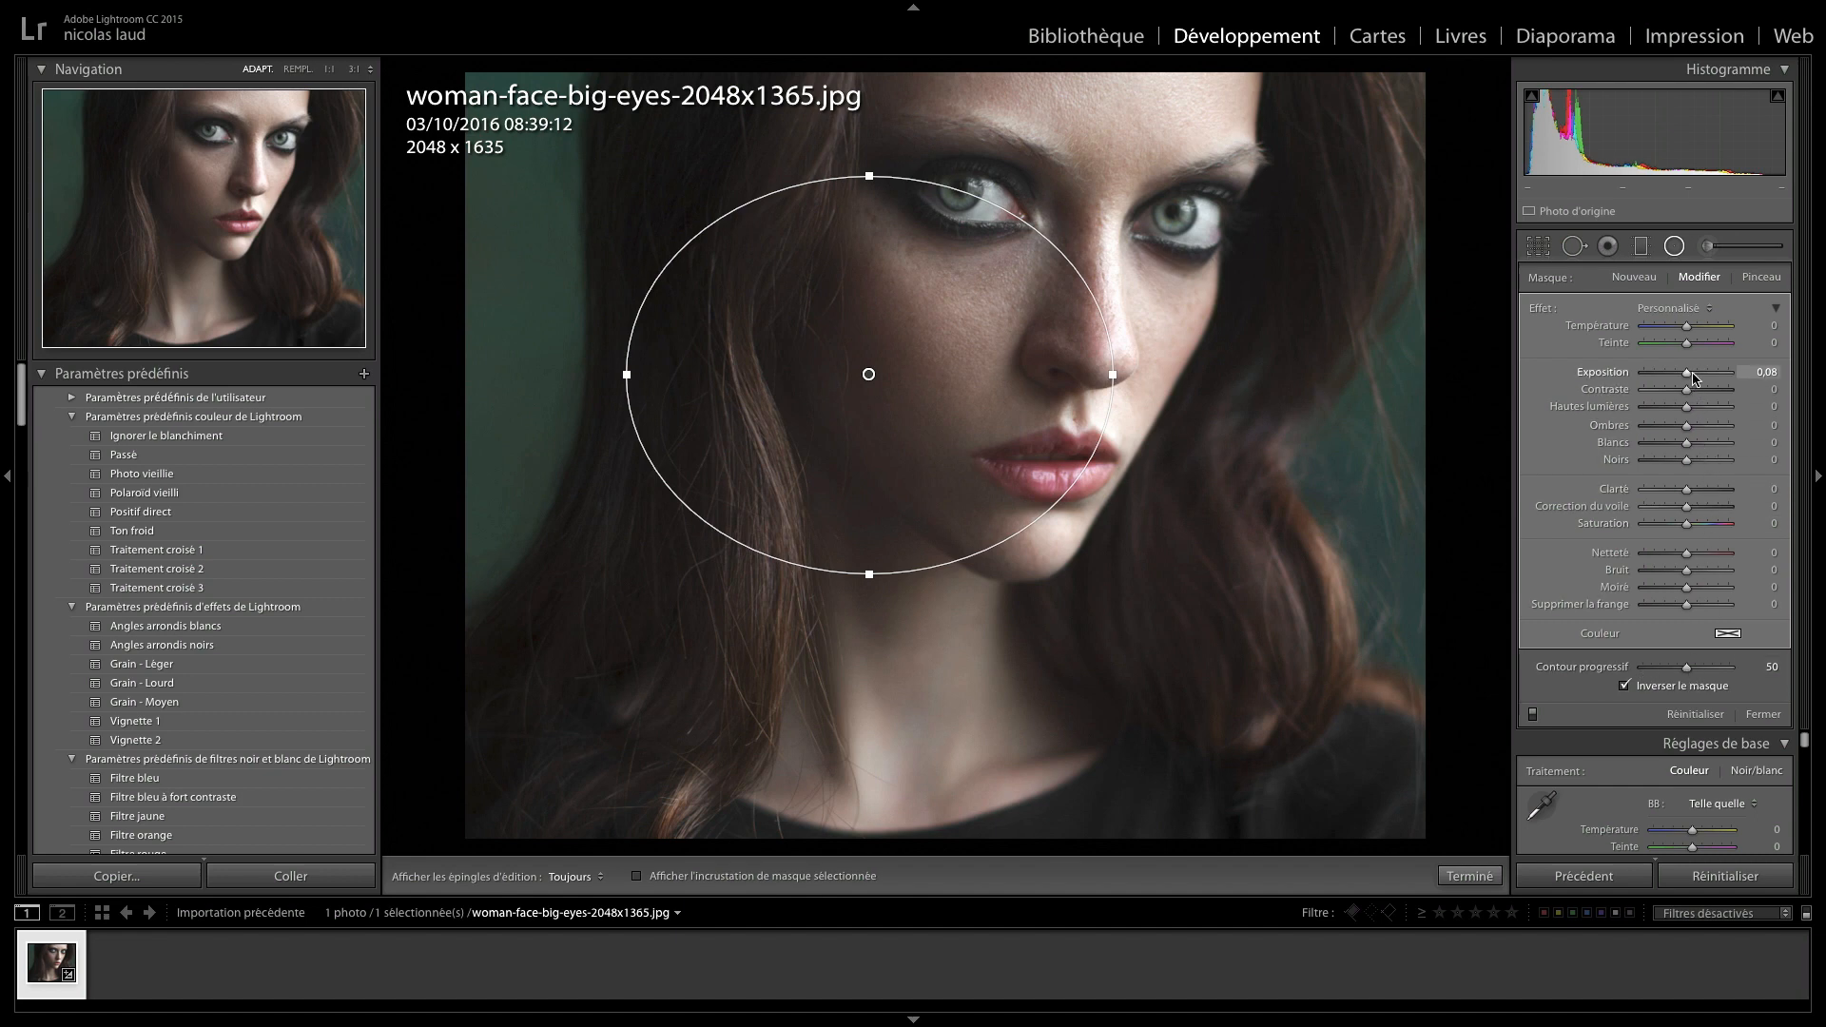
pyautogui.moveTo(1703, 377); pyautogui.dragTo(1735, 378)
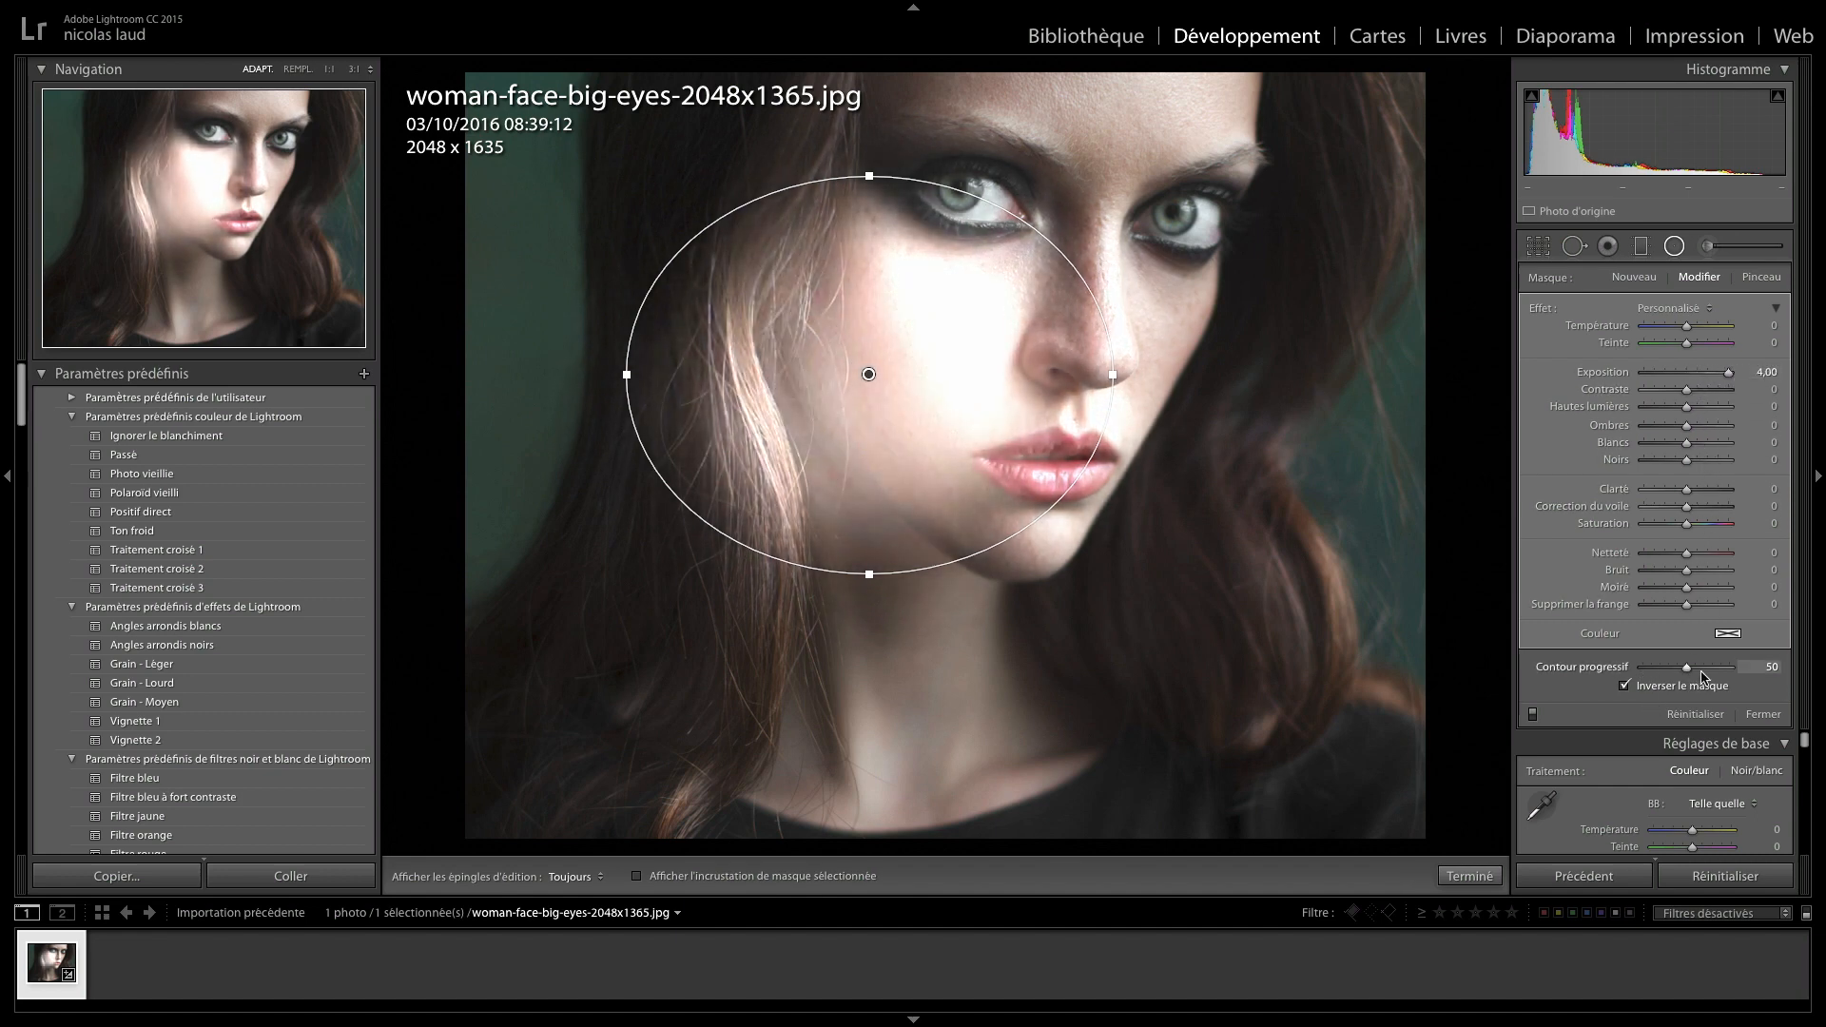
pyautogui.moveTo(1672, 670); pyautogui.dragTo(1767, 672)
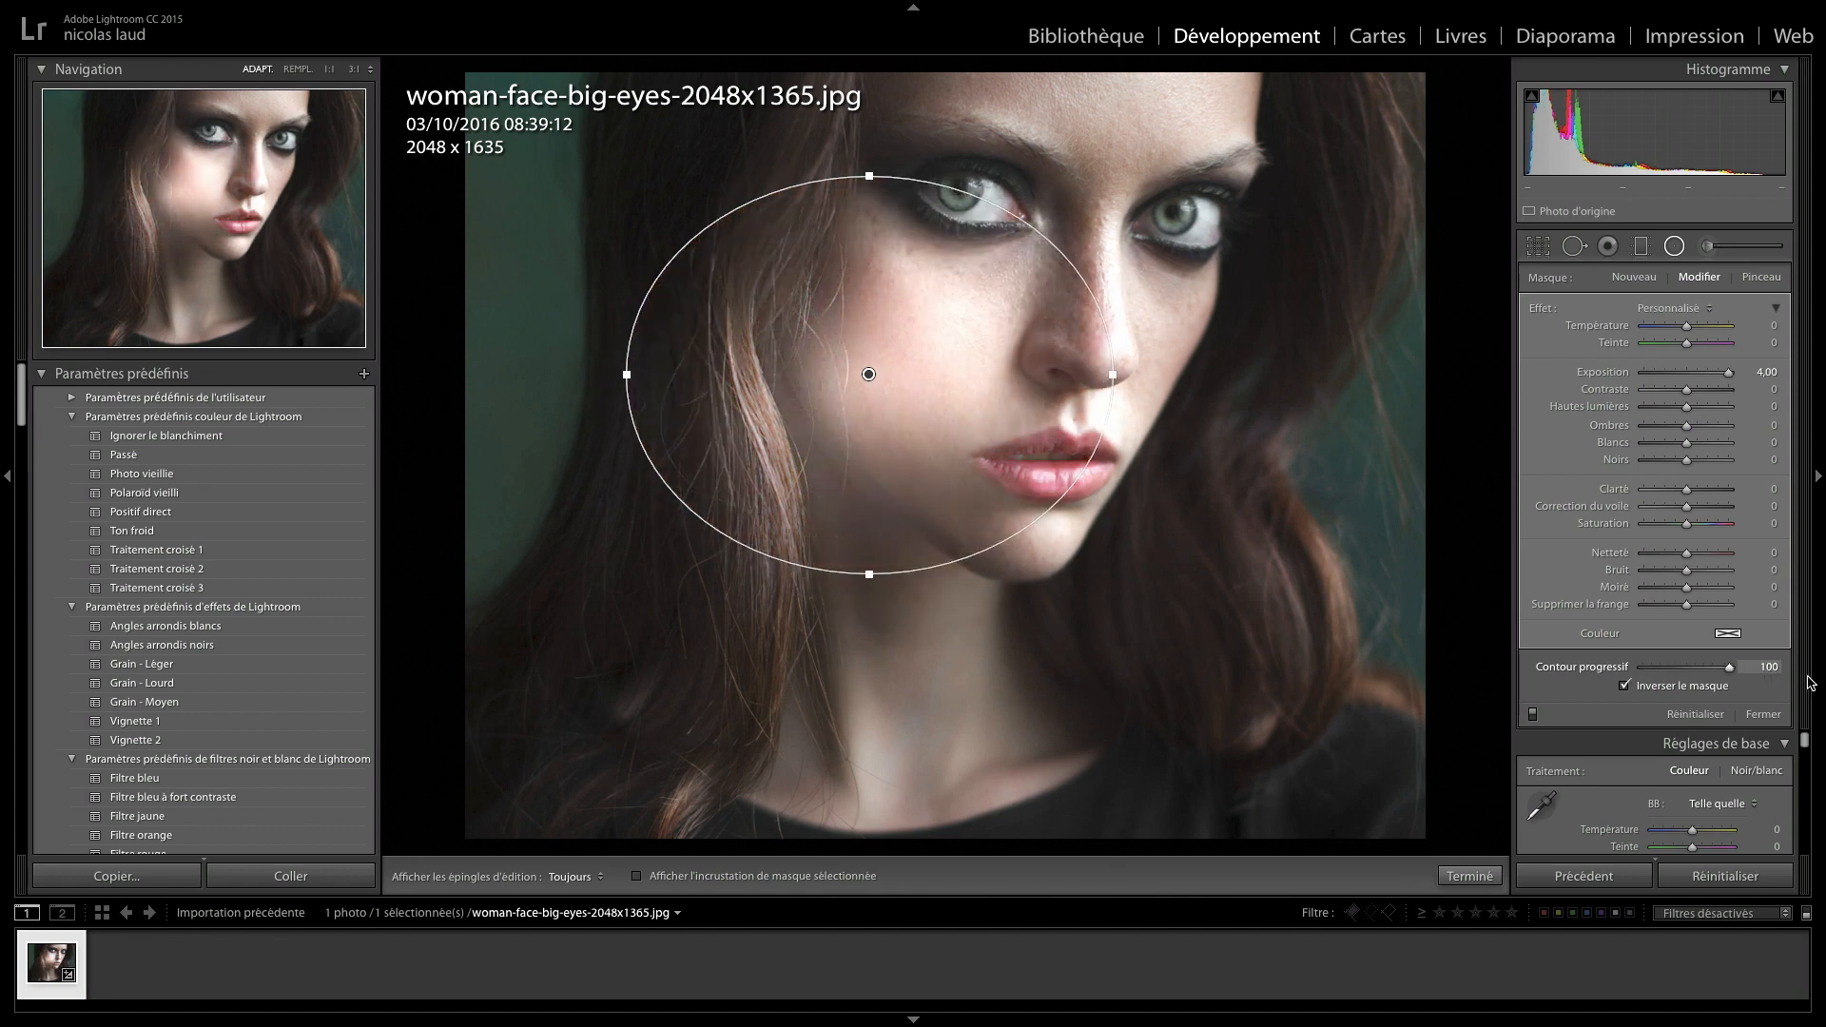
pyautogui.moveTo(1729, 667); pyautogui.dragTo(1693, 668)
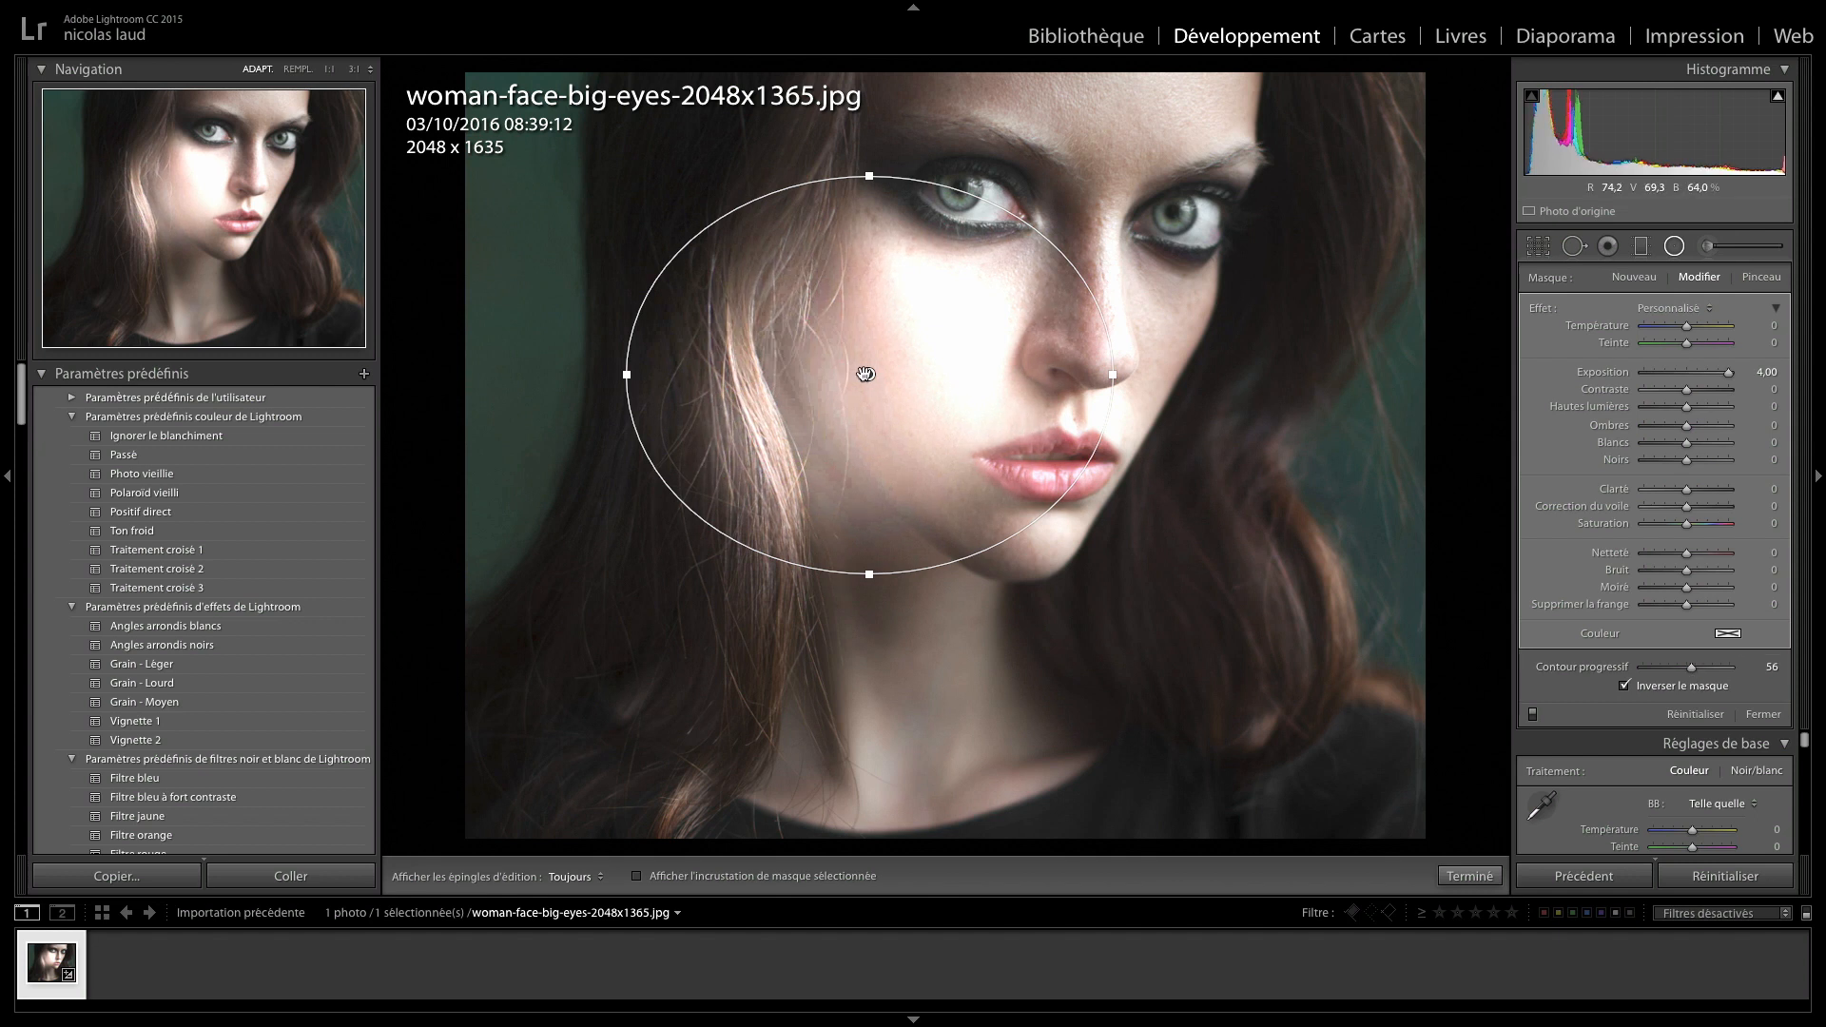
pyautogui.press('Delete')
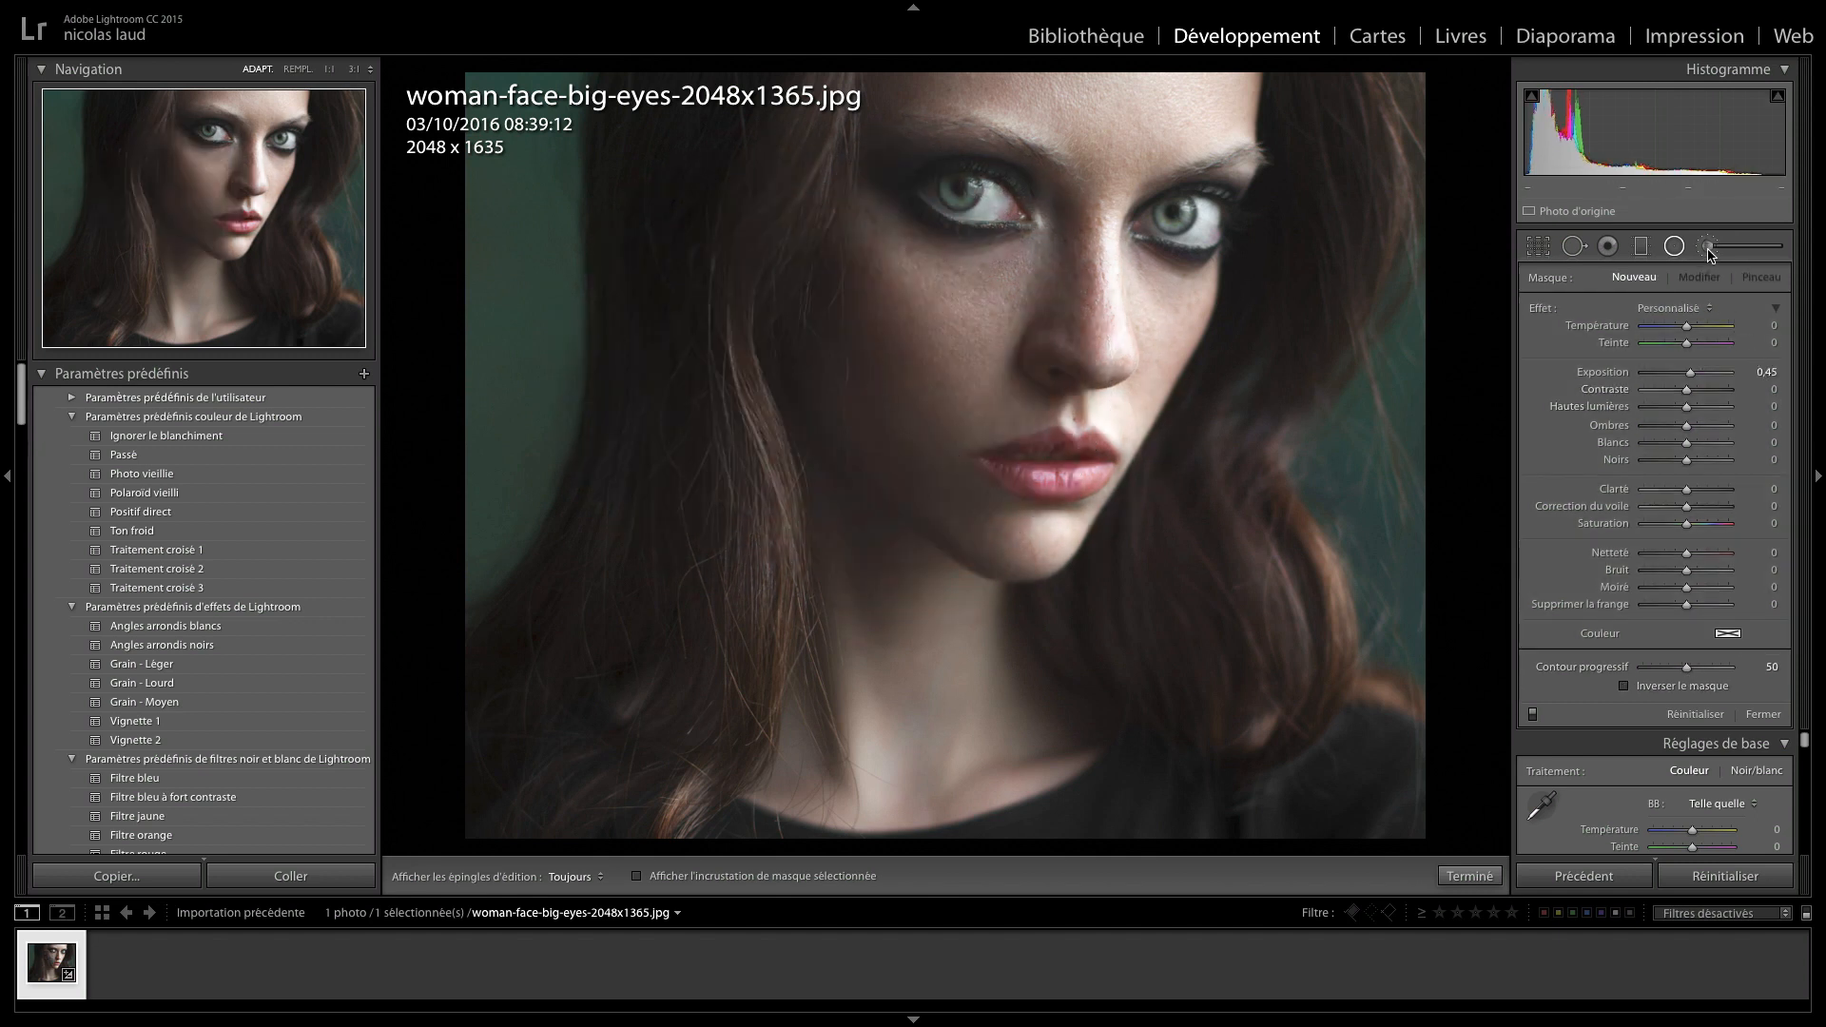
# - Paint an adjustment brush mask along the lower lip, with edit pins always shown and the mask overlay on
pyautogui.click(1708, 248)
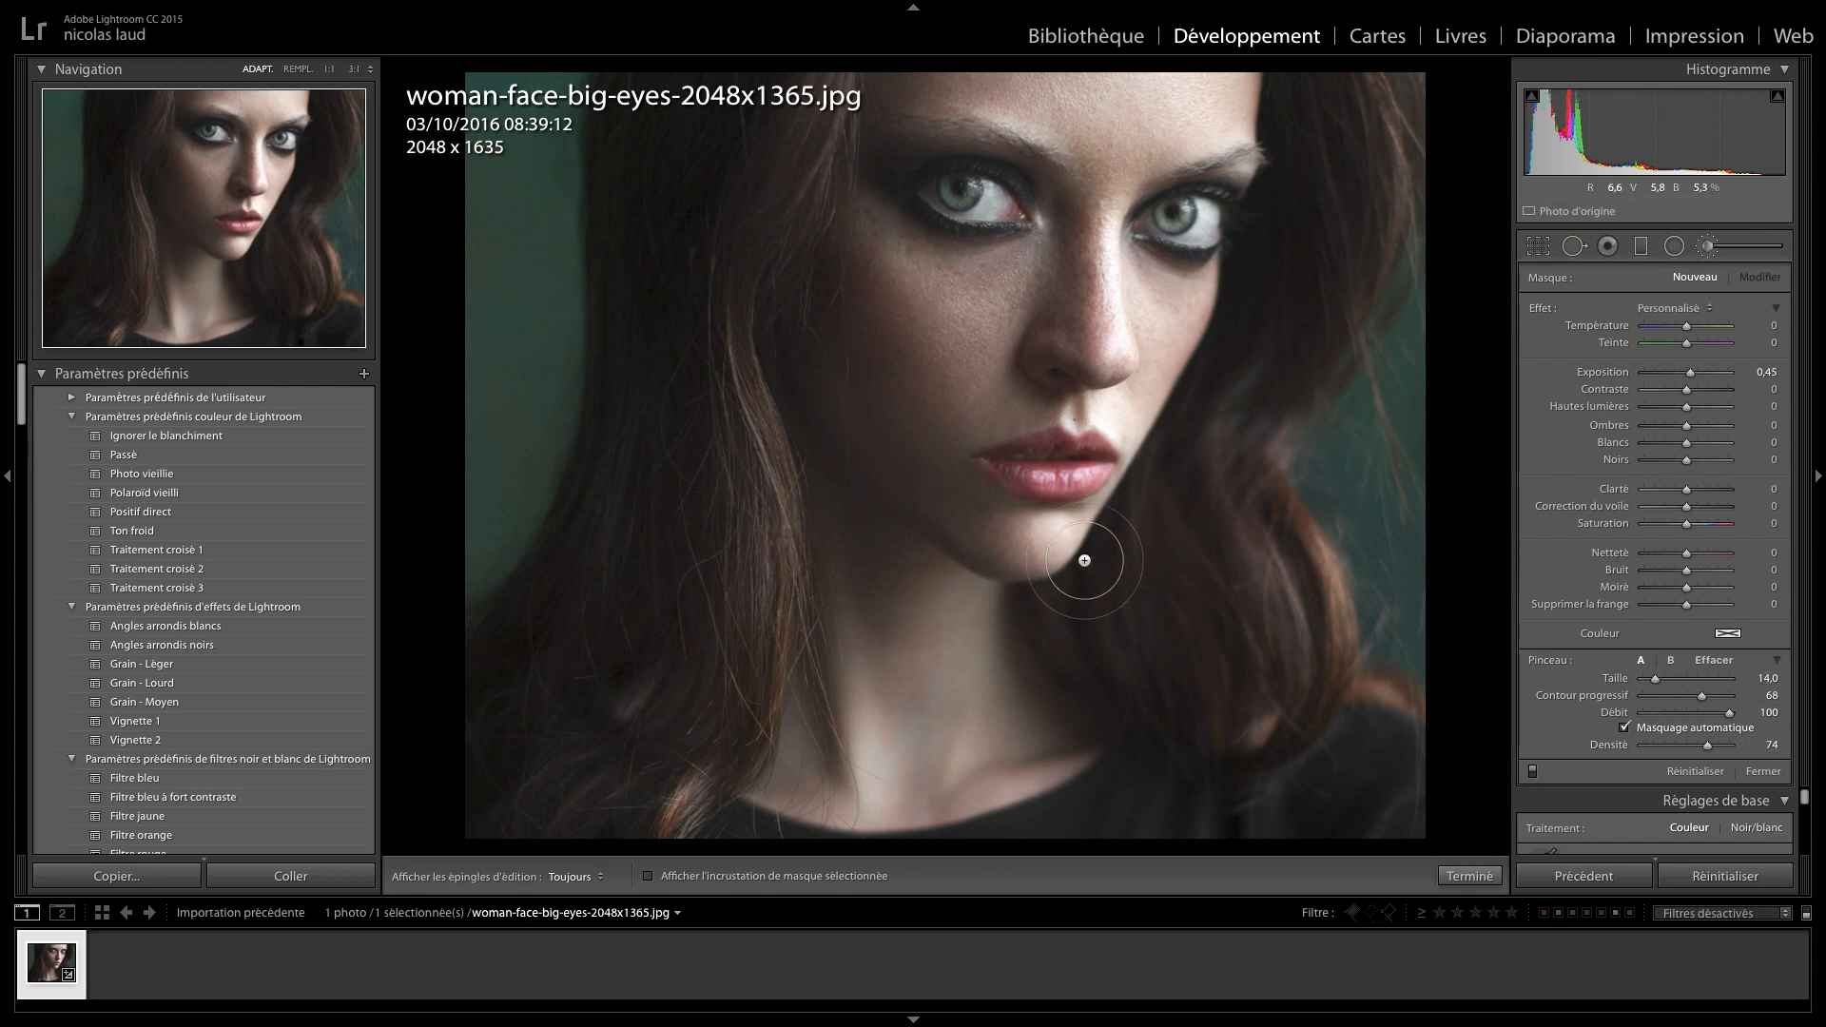
pyautogui.press('z')
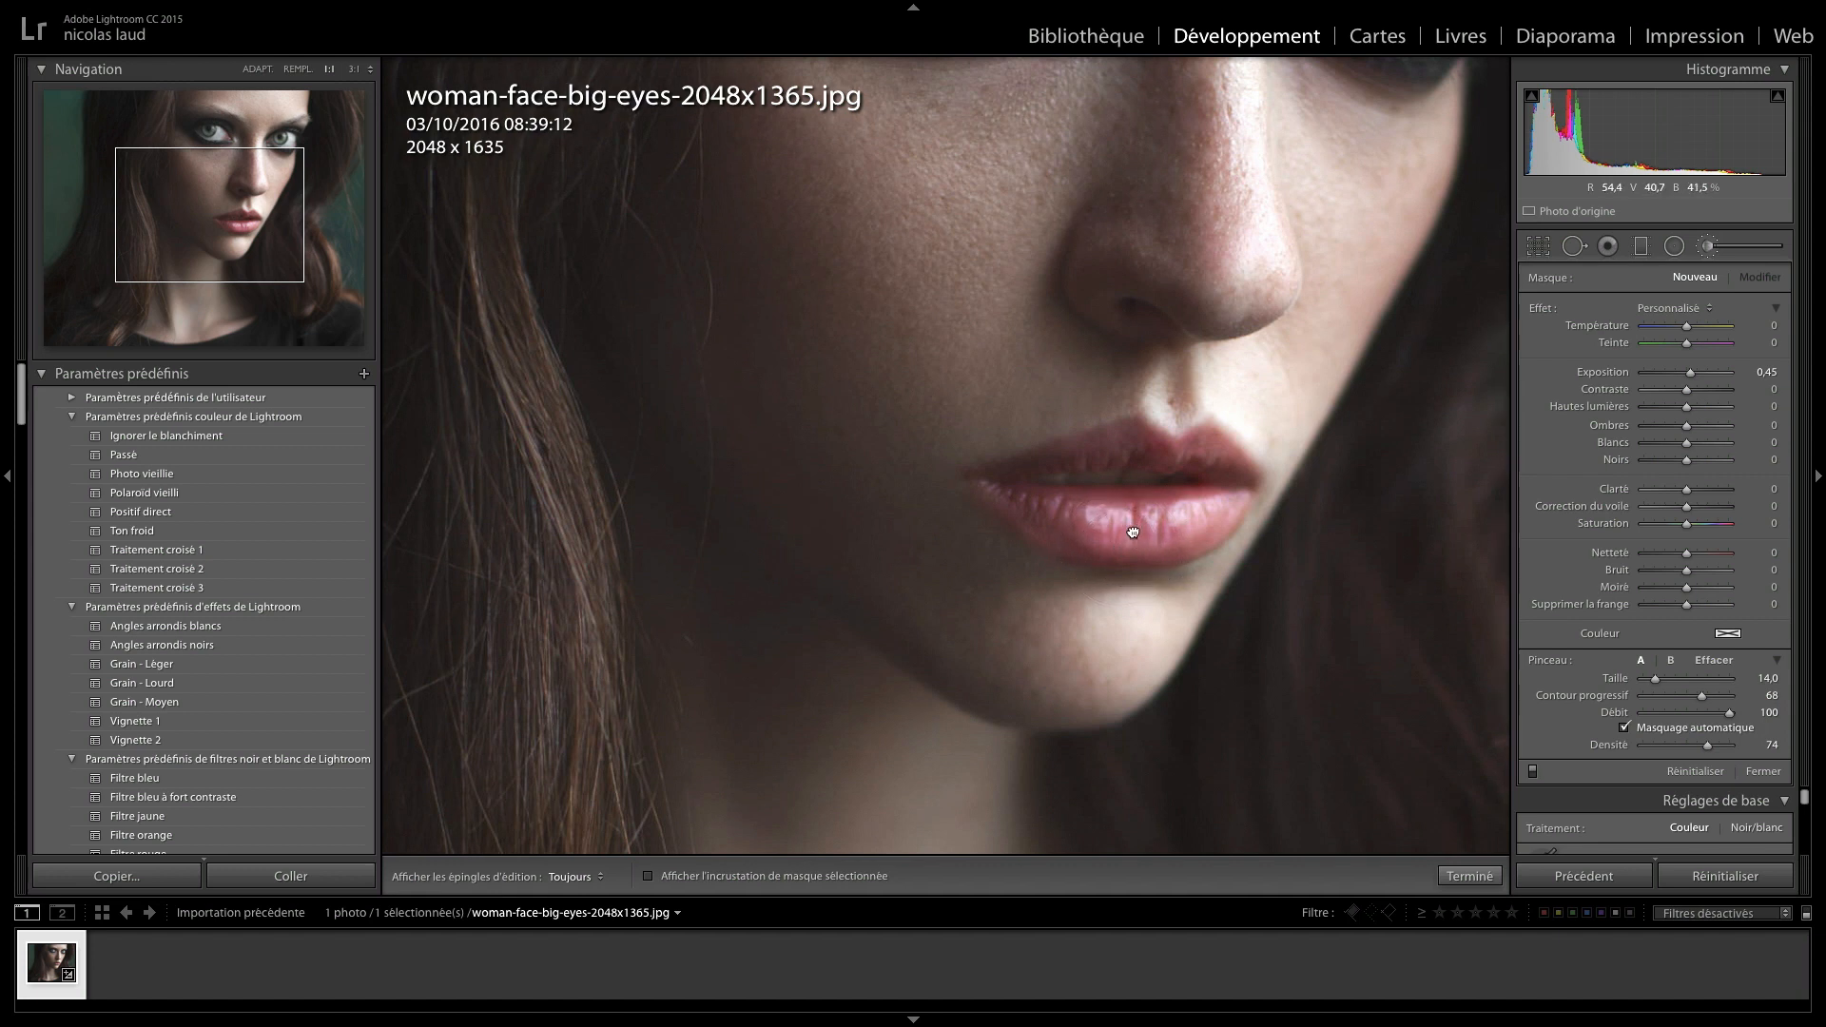
pyautogui.moveTo(1136, 544); pyautogui.dragTo(989, 525)
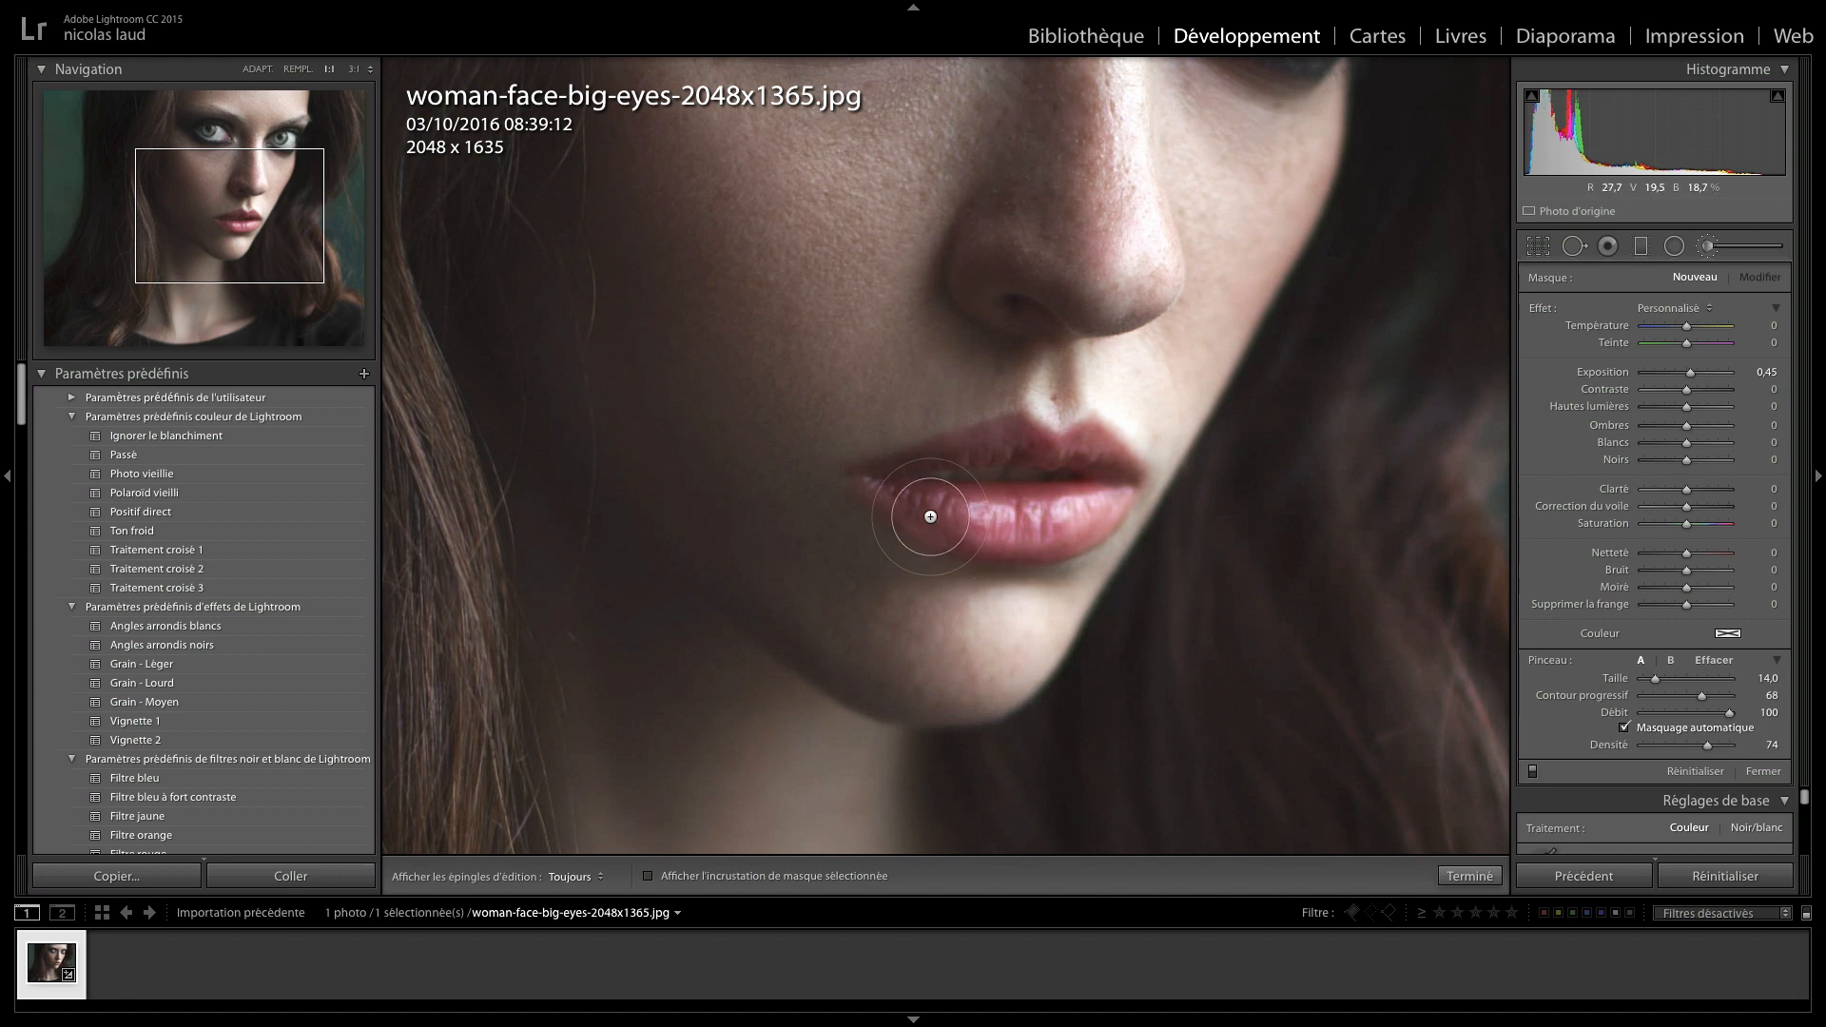
pyautogui.press('h')
pyautogui.moveTo(906, 502); pyautogui.dragTo(1038, 521)
pyautogui.click(570, 876)
pyautogui.click(580, 842)
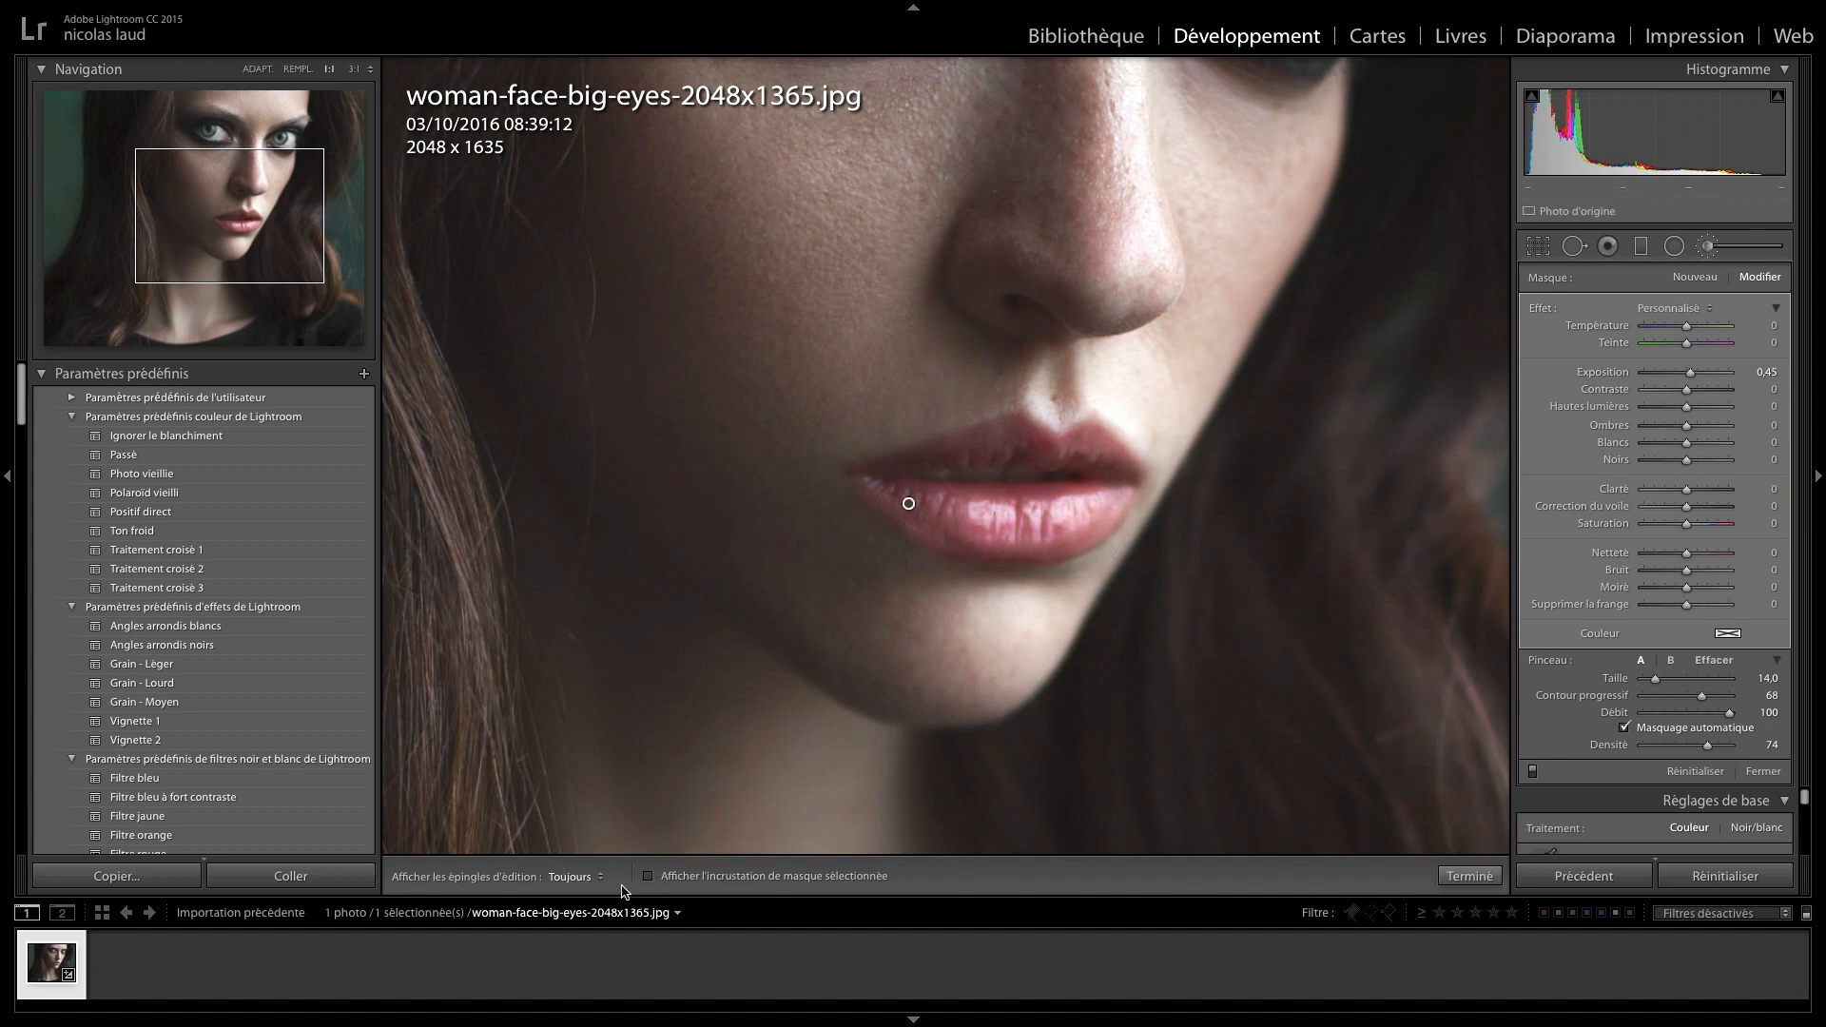
pyautogui.click(648, 876)
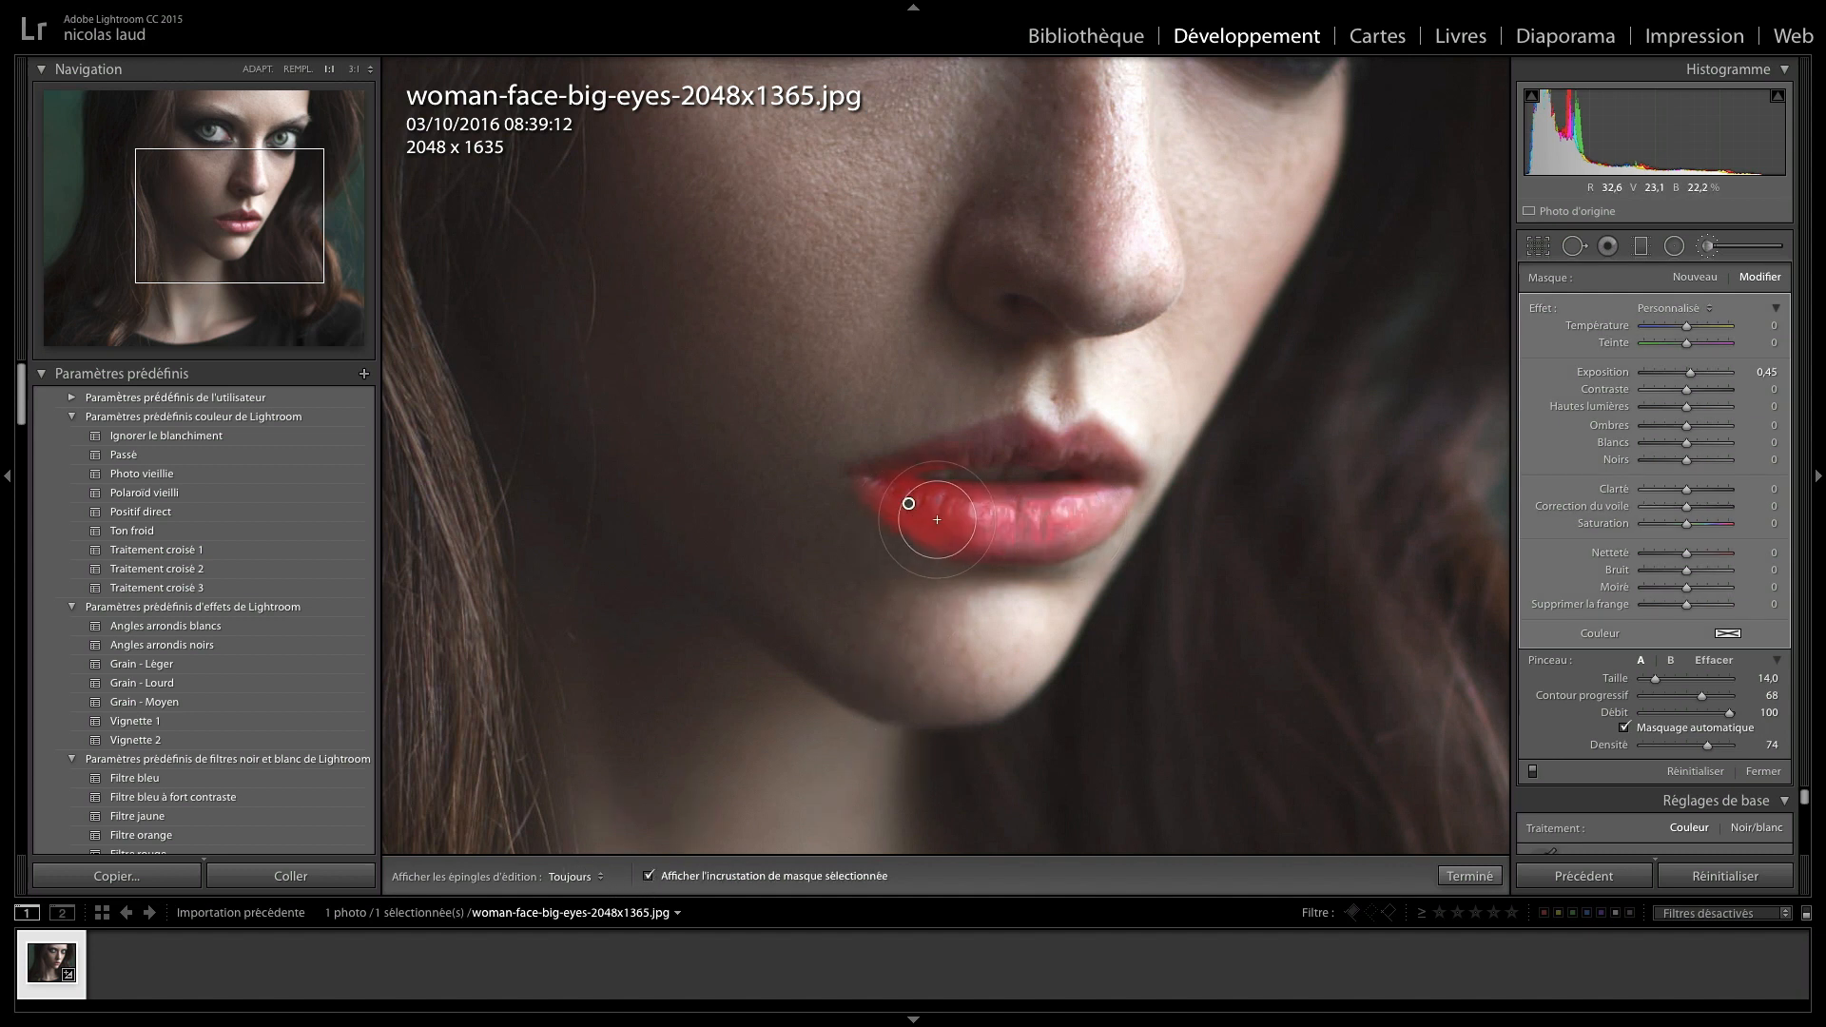
# - Extend the brush mask over both lips and erase the spill on the skin above the upper lip
pyautogui.press('h')
pyautogui.moveTo(1006, 520)
pyautogui.mouseDown()
pyautogui.moveTo(1123, 497)
pyautogui.moveTo(1039, 447)
pyautogui.moveTo(929, 442)
pyautogui.moveTo(918, 466)
pyautogui.moveTo(932, 413)
pyautogui.mouseUp()
pyautogui.press('h')
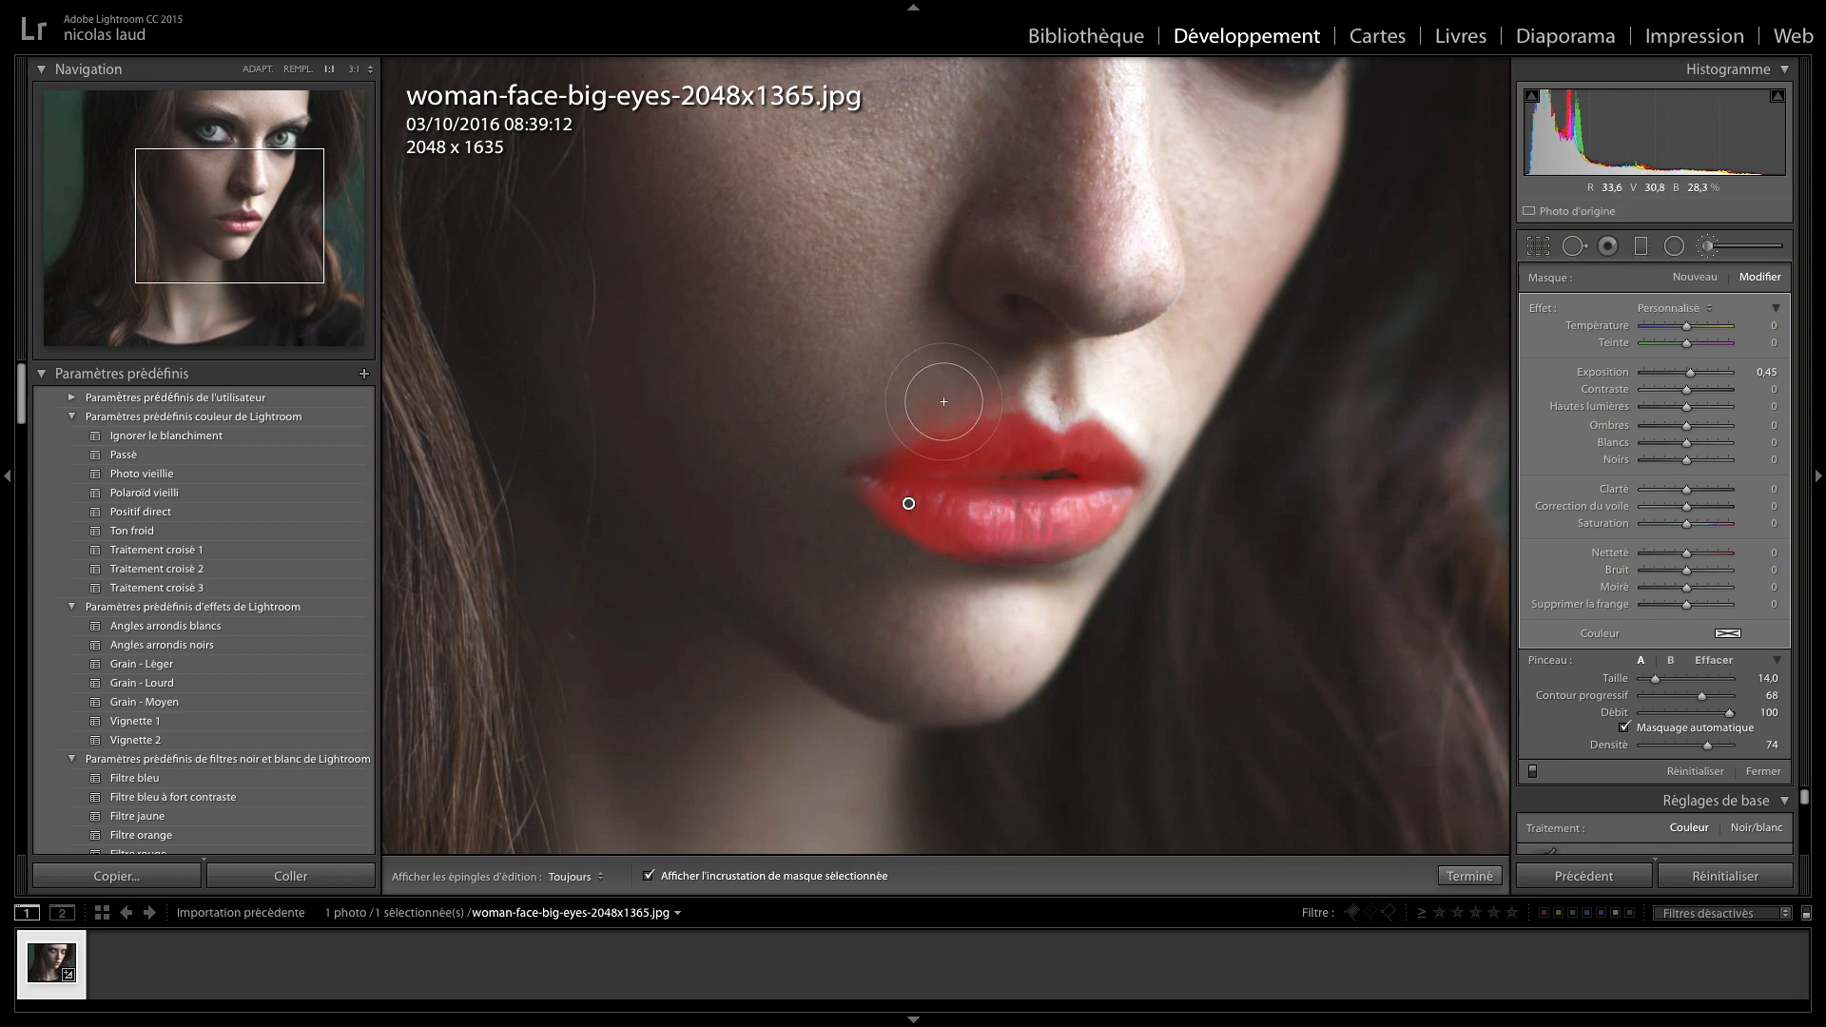
pyautogui.press('alt')
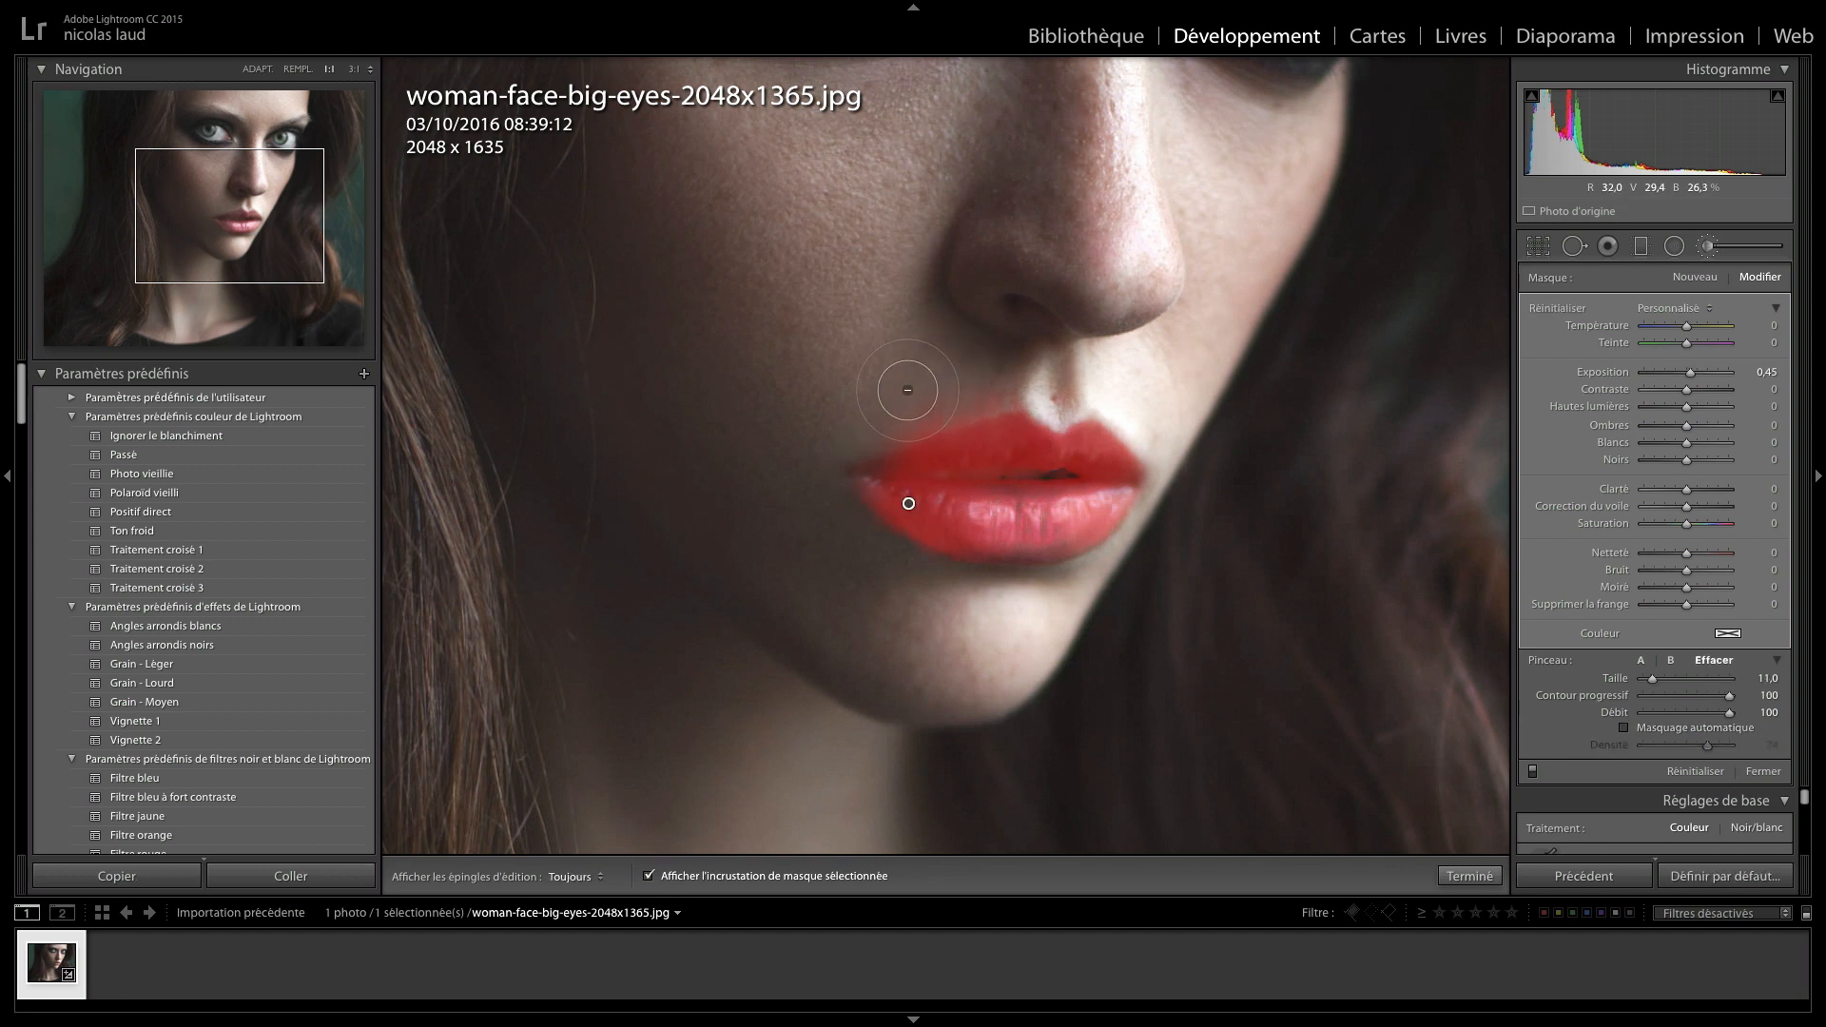
pyautogui.press('h')
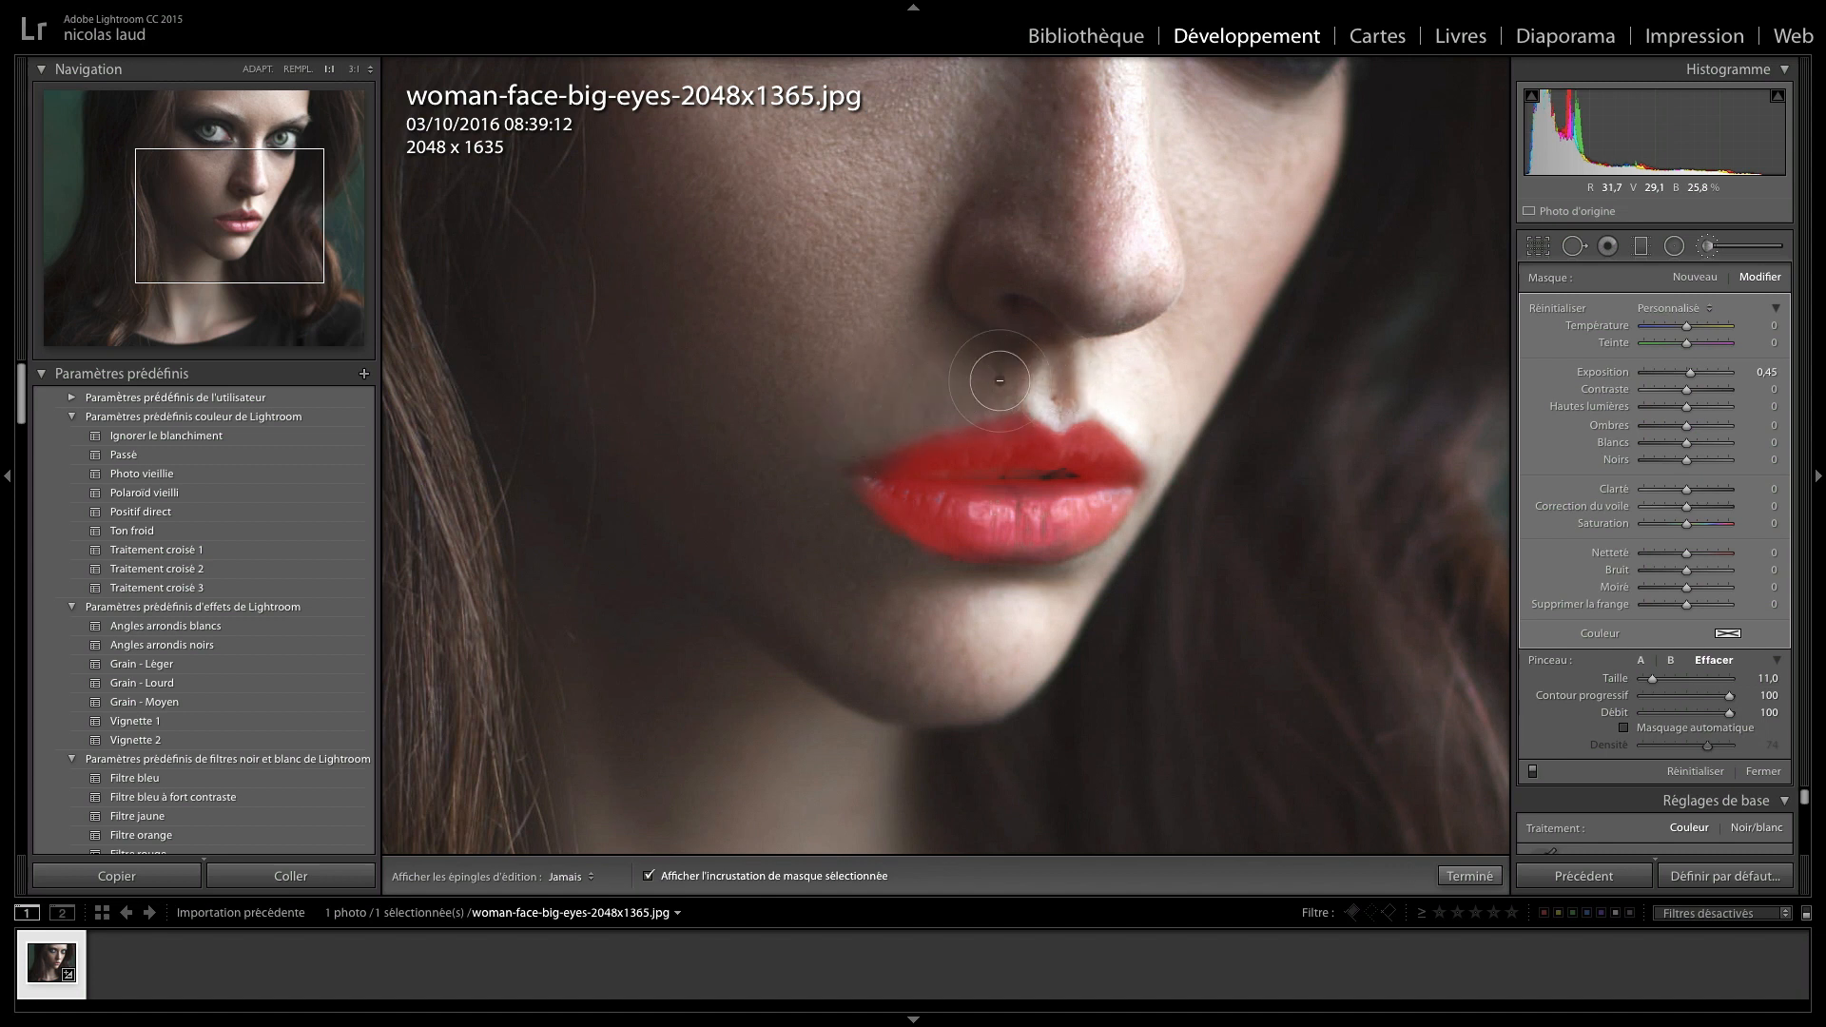
pyautogui.press('h')
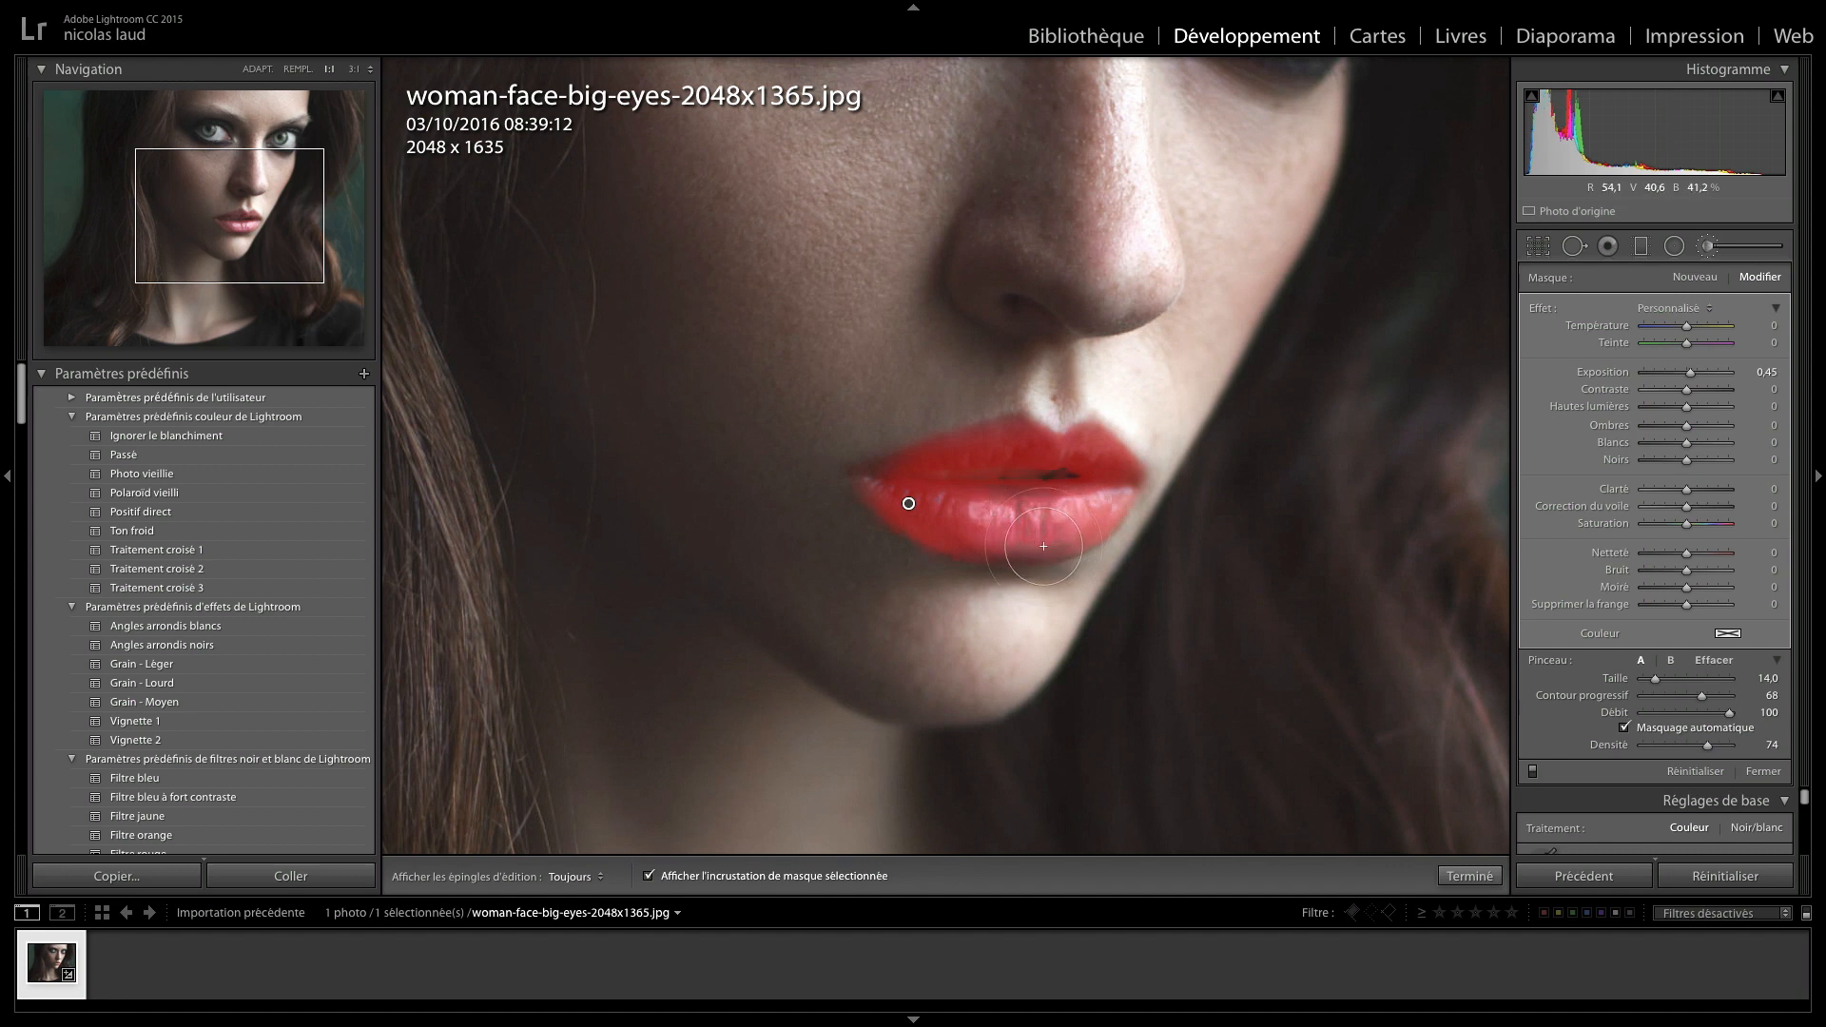
# - Reduce the brush size to 7.0 and hide the mask overlay on the lips
pyautogui.scroll(-5, 1044, 547)
pyautogui.press('h')
pyautogui.press('h')
pyautogui.click(646, 877)
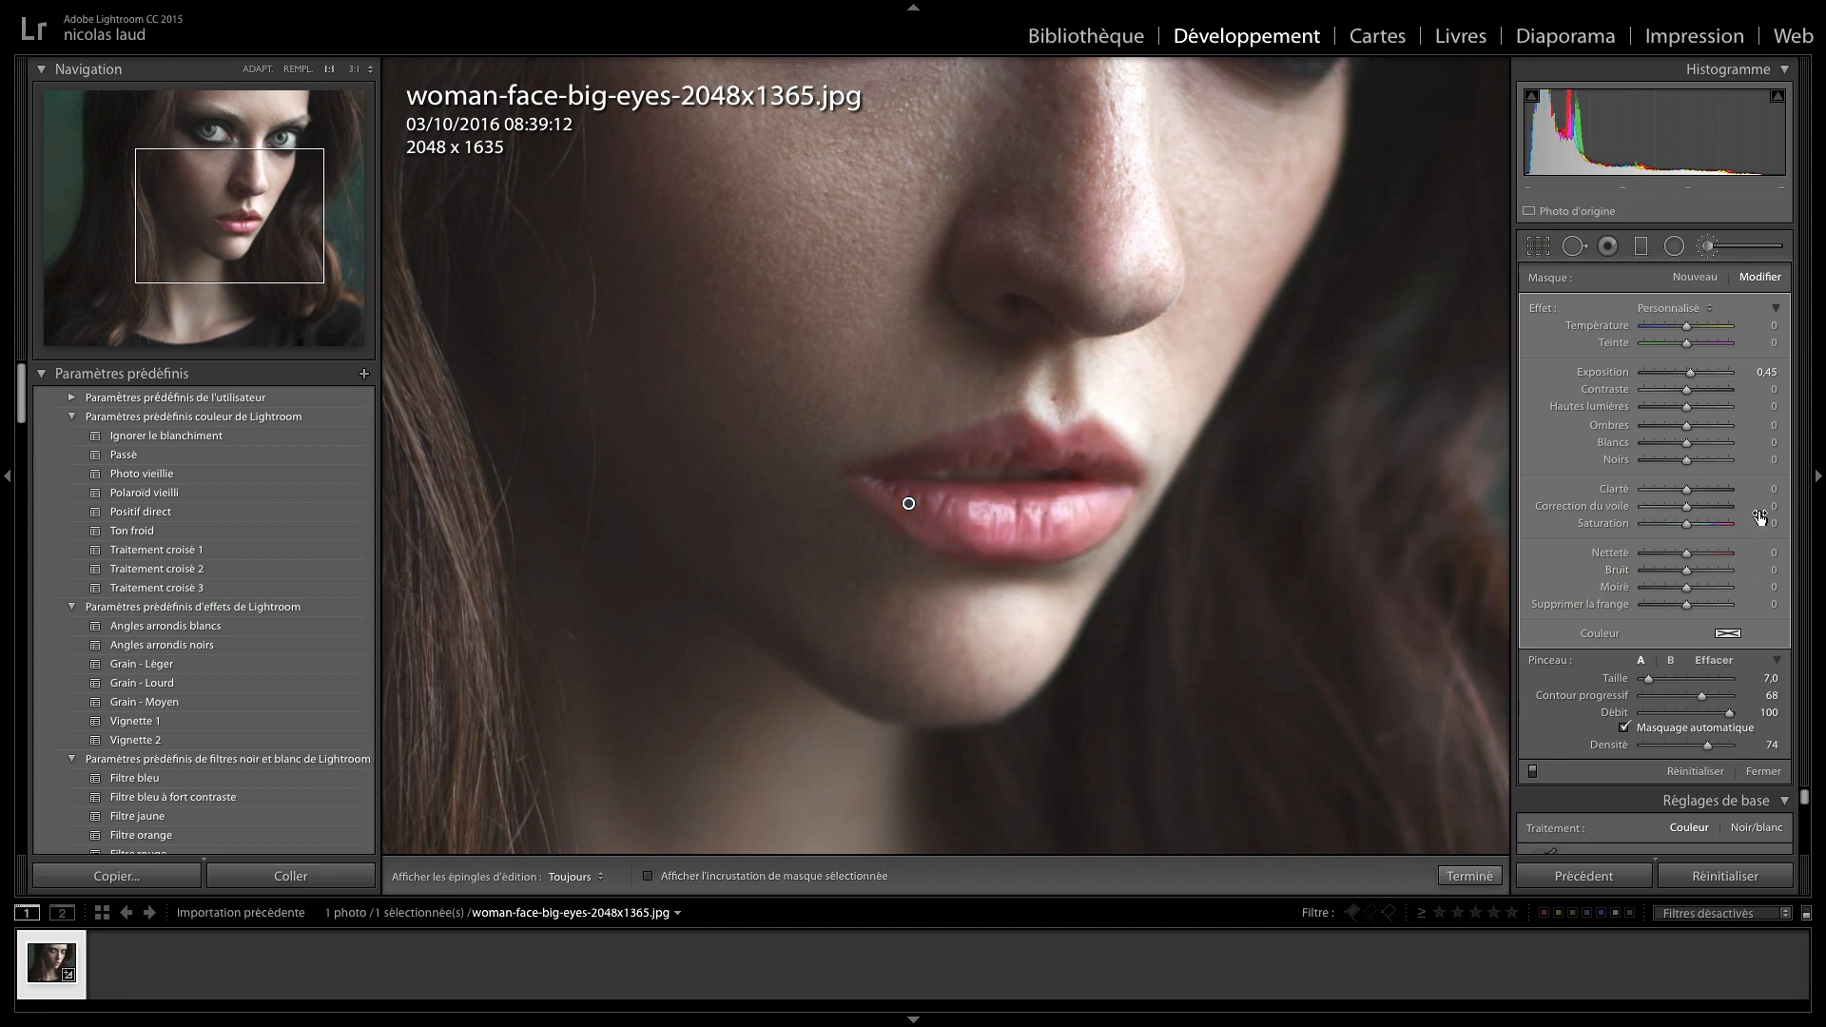
# - Set the lip mask's saturation to 5, tint it pink, close the brush and review the whole face
pyautogui.moveTo(1718, 530); pyautogui.dragTo(1685, 530)
pyautogui.click(1728, 634)
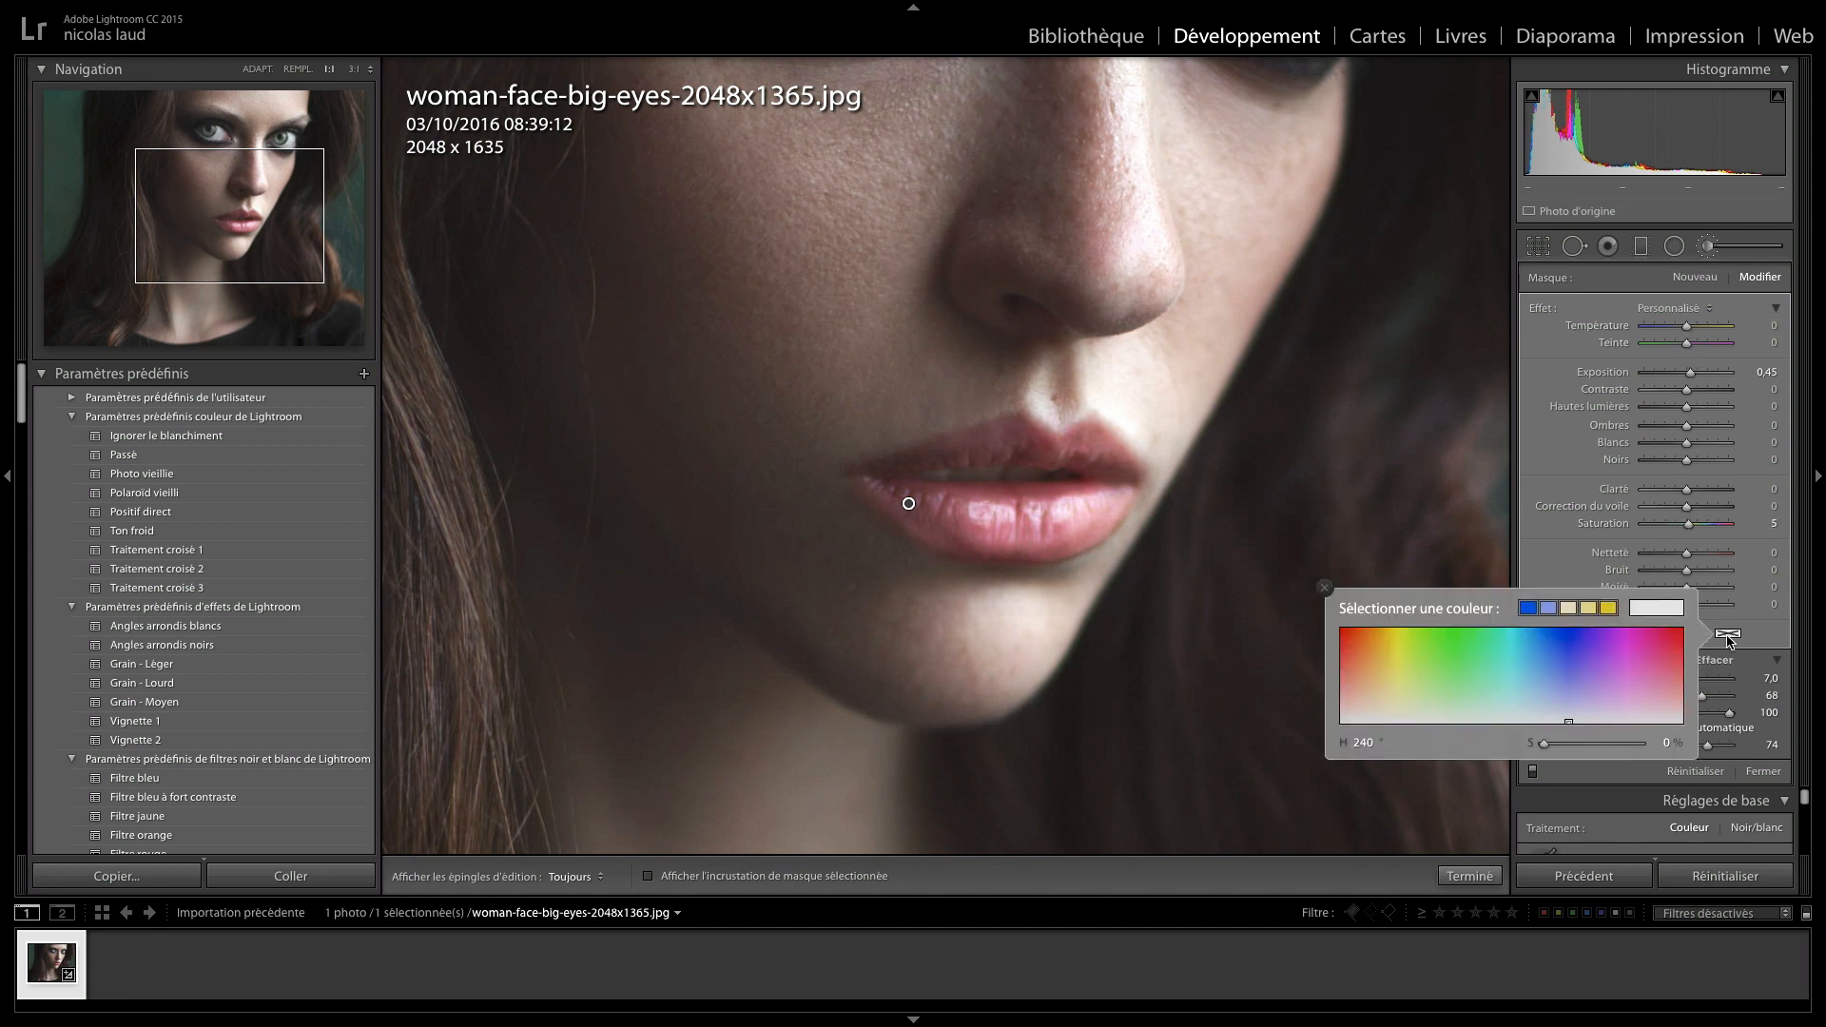
pyautogui.click(1647, 653)
pyautogui.click(1326, 590)
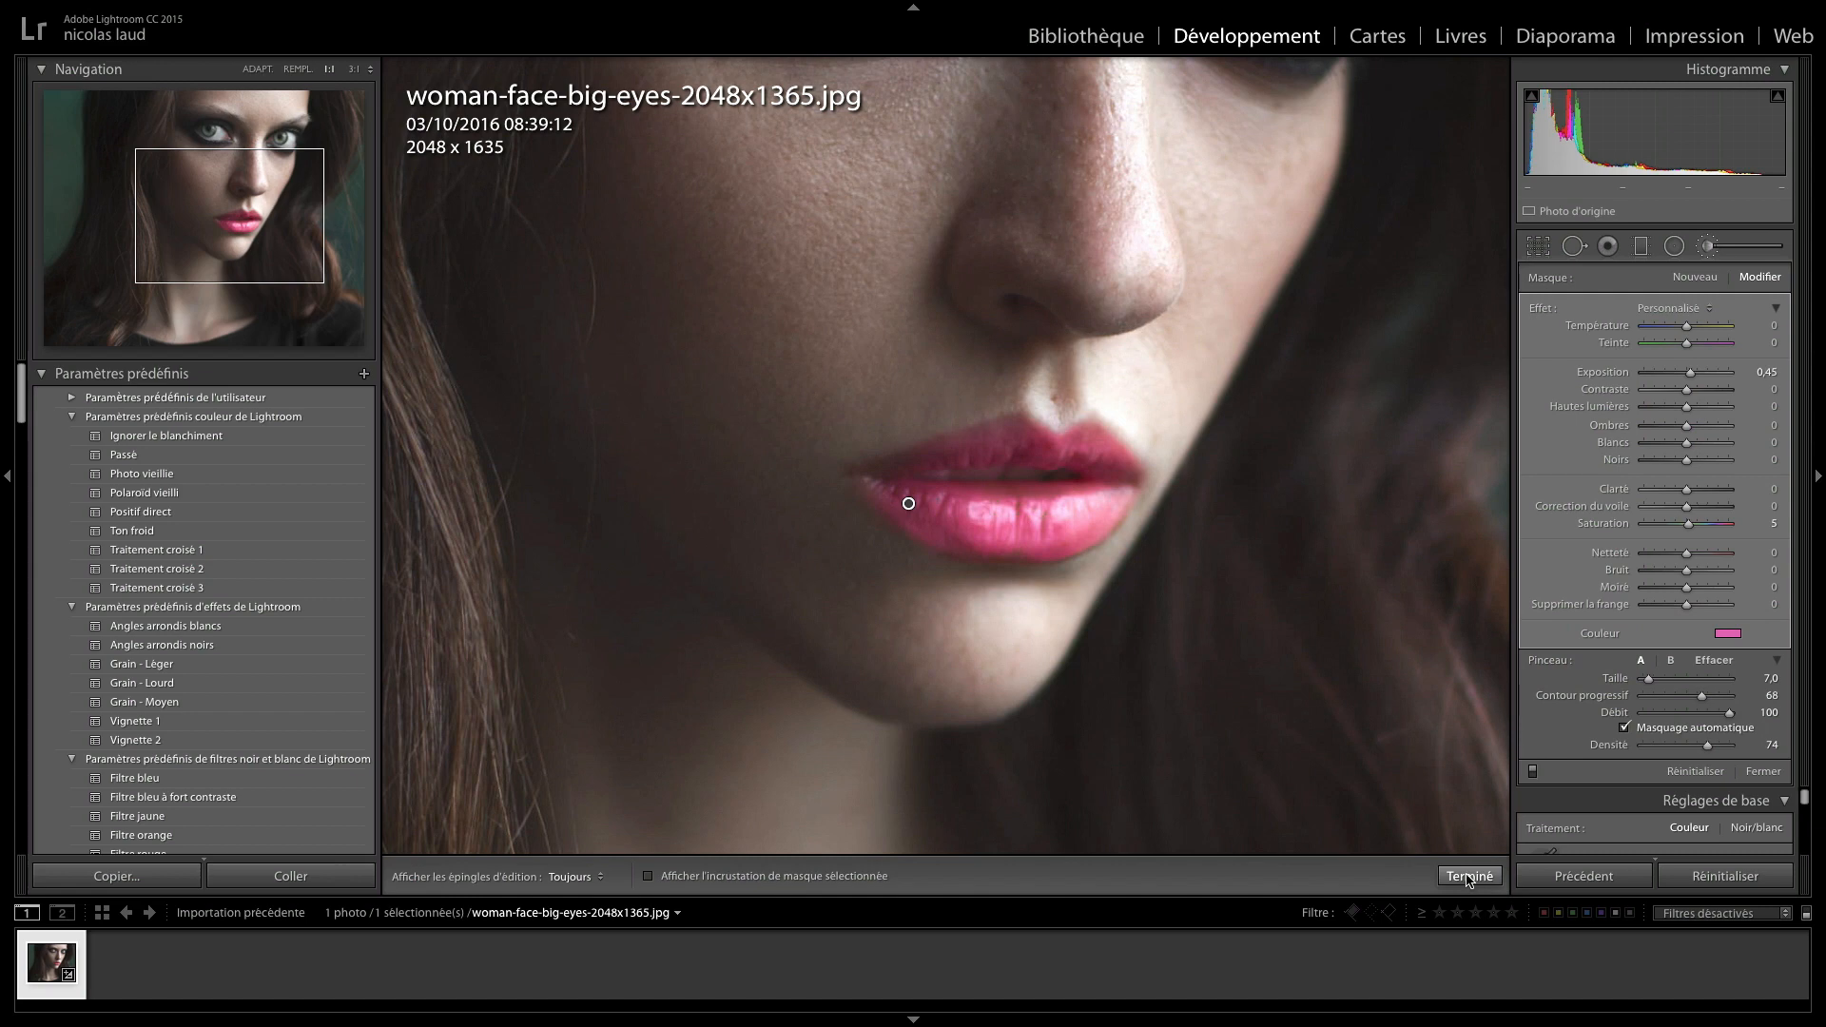
pyautogui.click(1470, 877)
pyautogui.click(1076, 511)
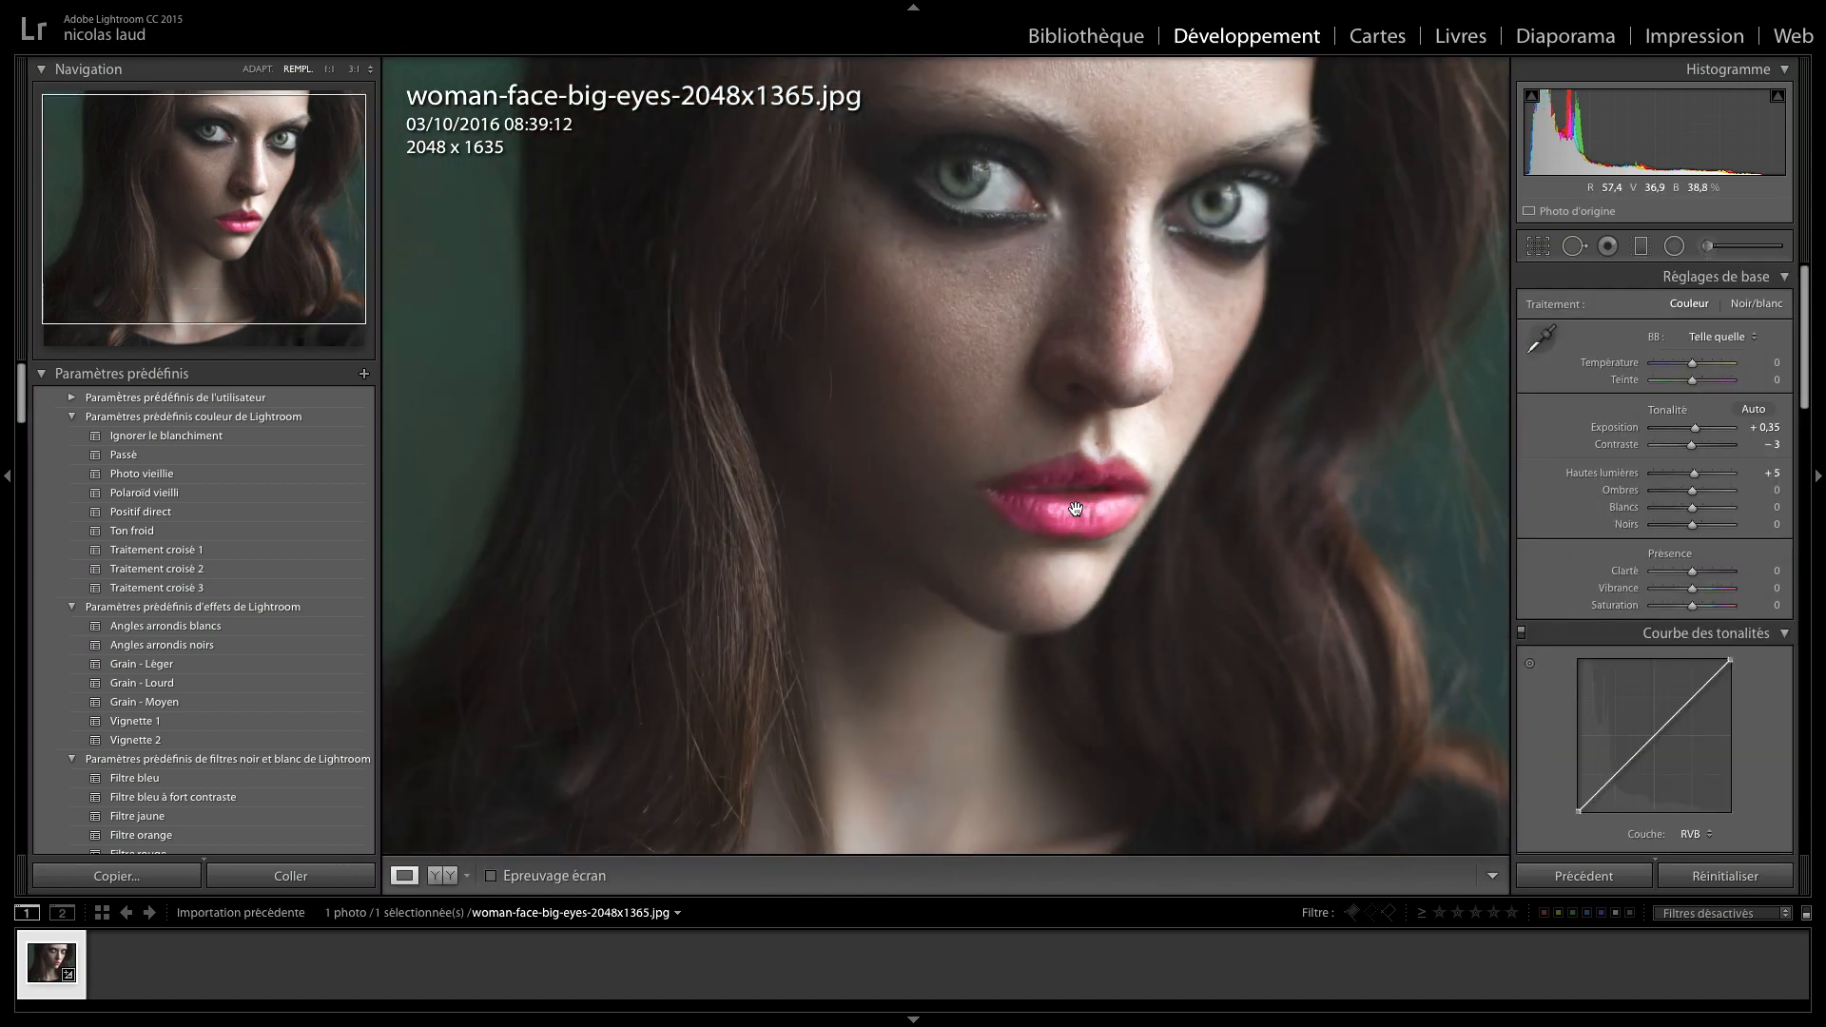
pyautogui.moveTo(1051, 400); pyautogui.dragTo(1068, 603)
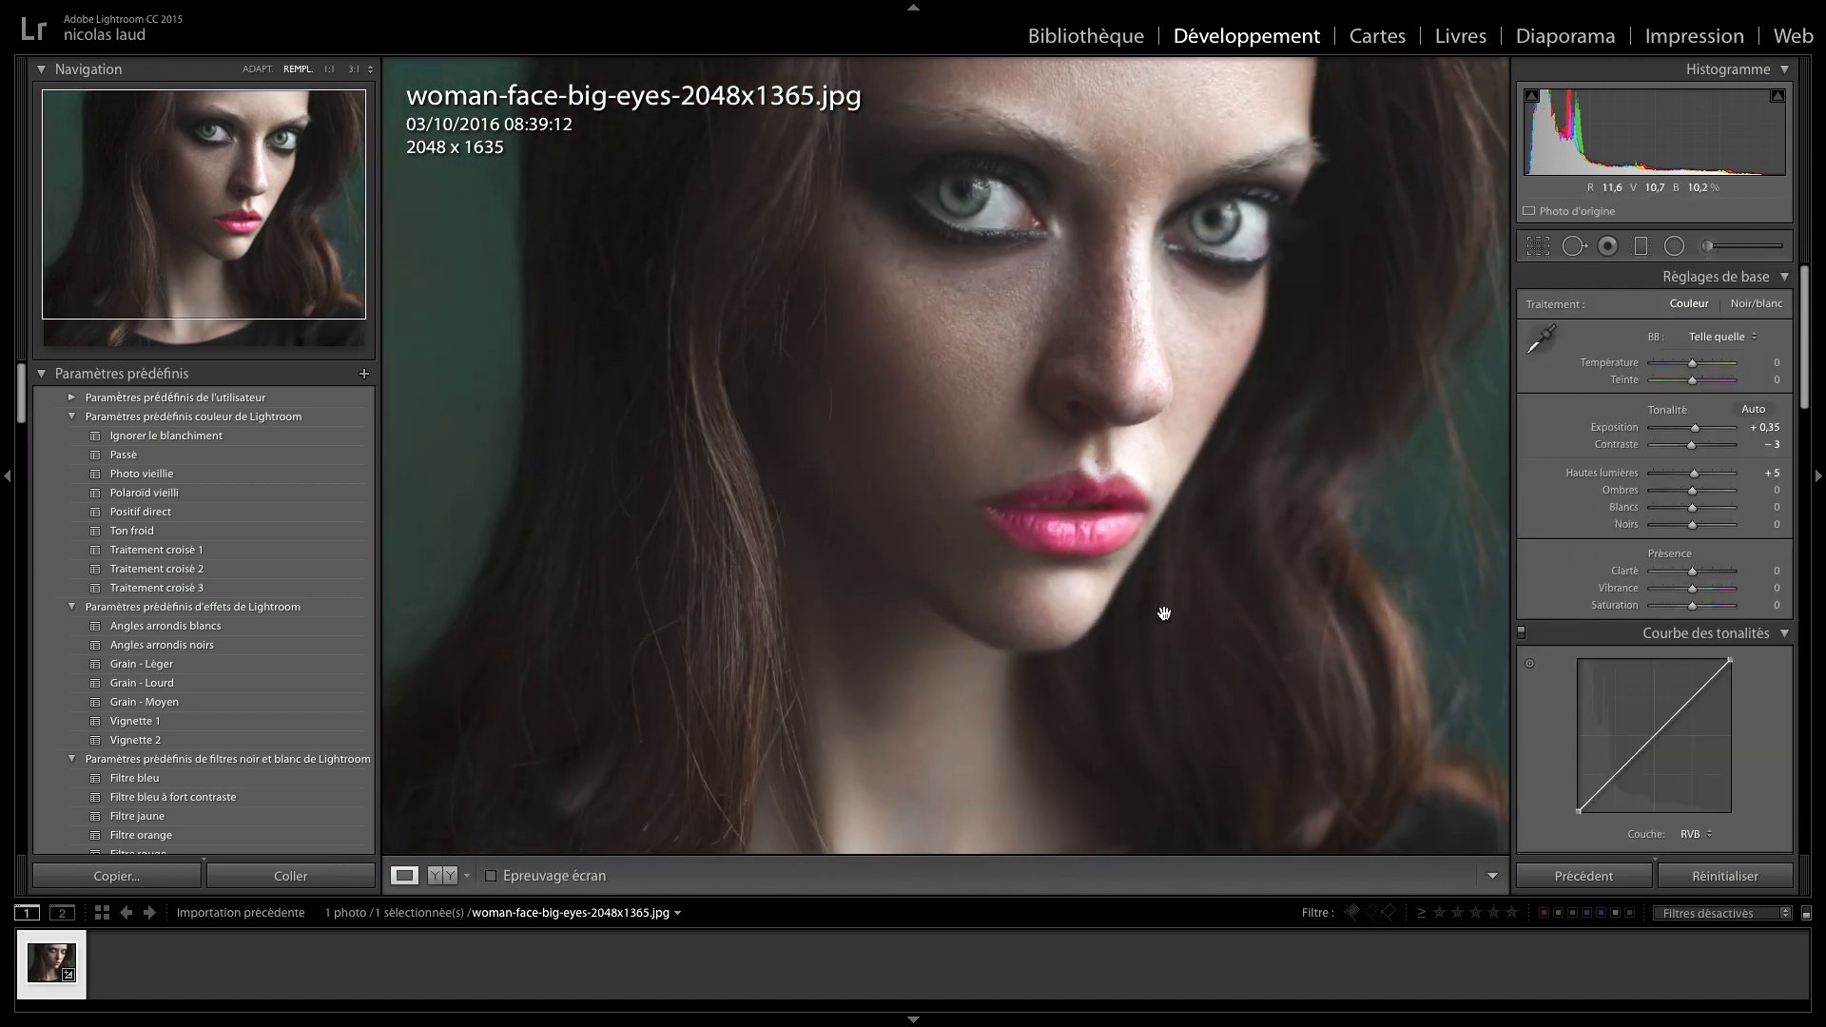